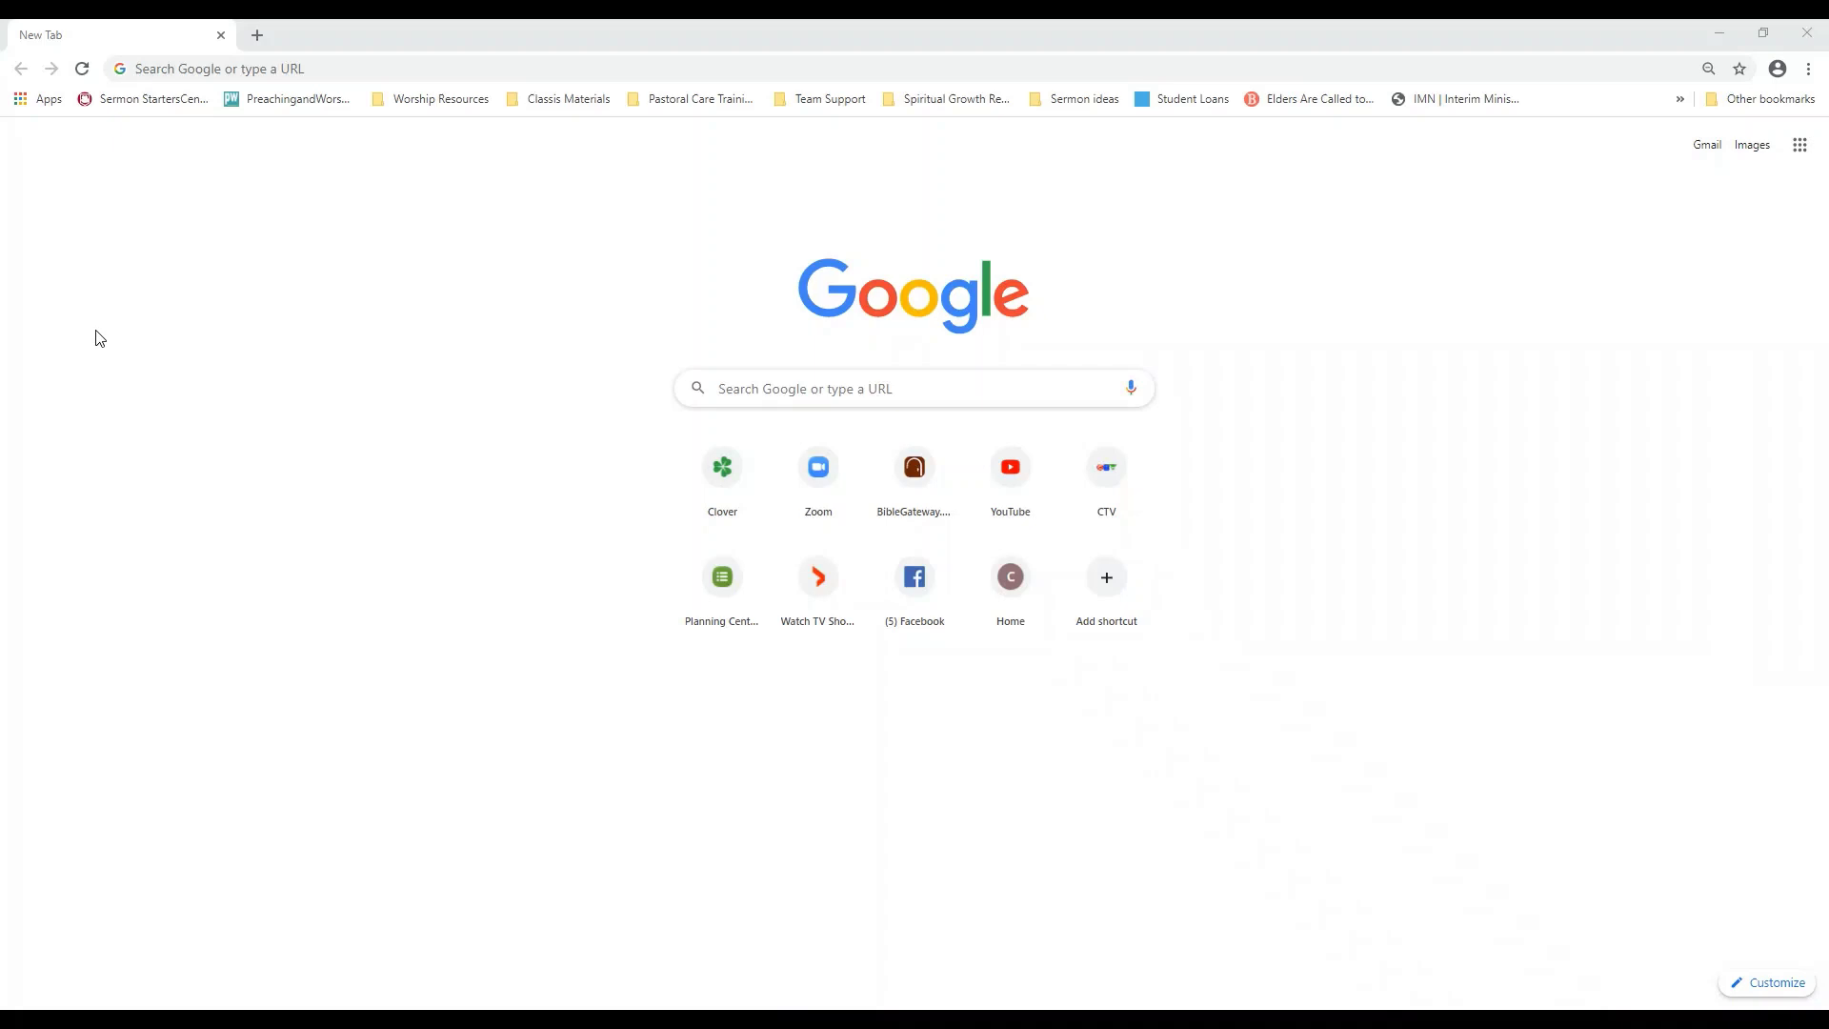
Go to bookwhen.com/cccnanaimo in Chrome to load the church's Sunday service schedule
{"action": "left_click", "coordinate": [289, 76]}
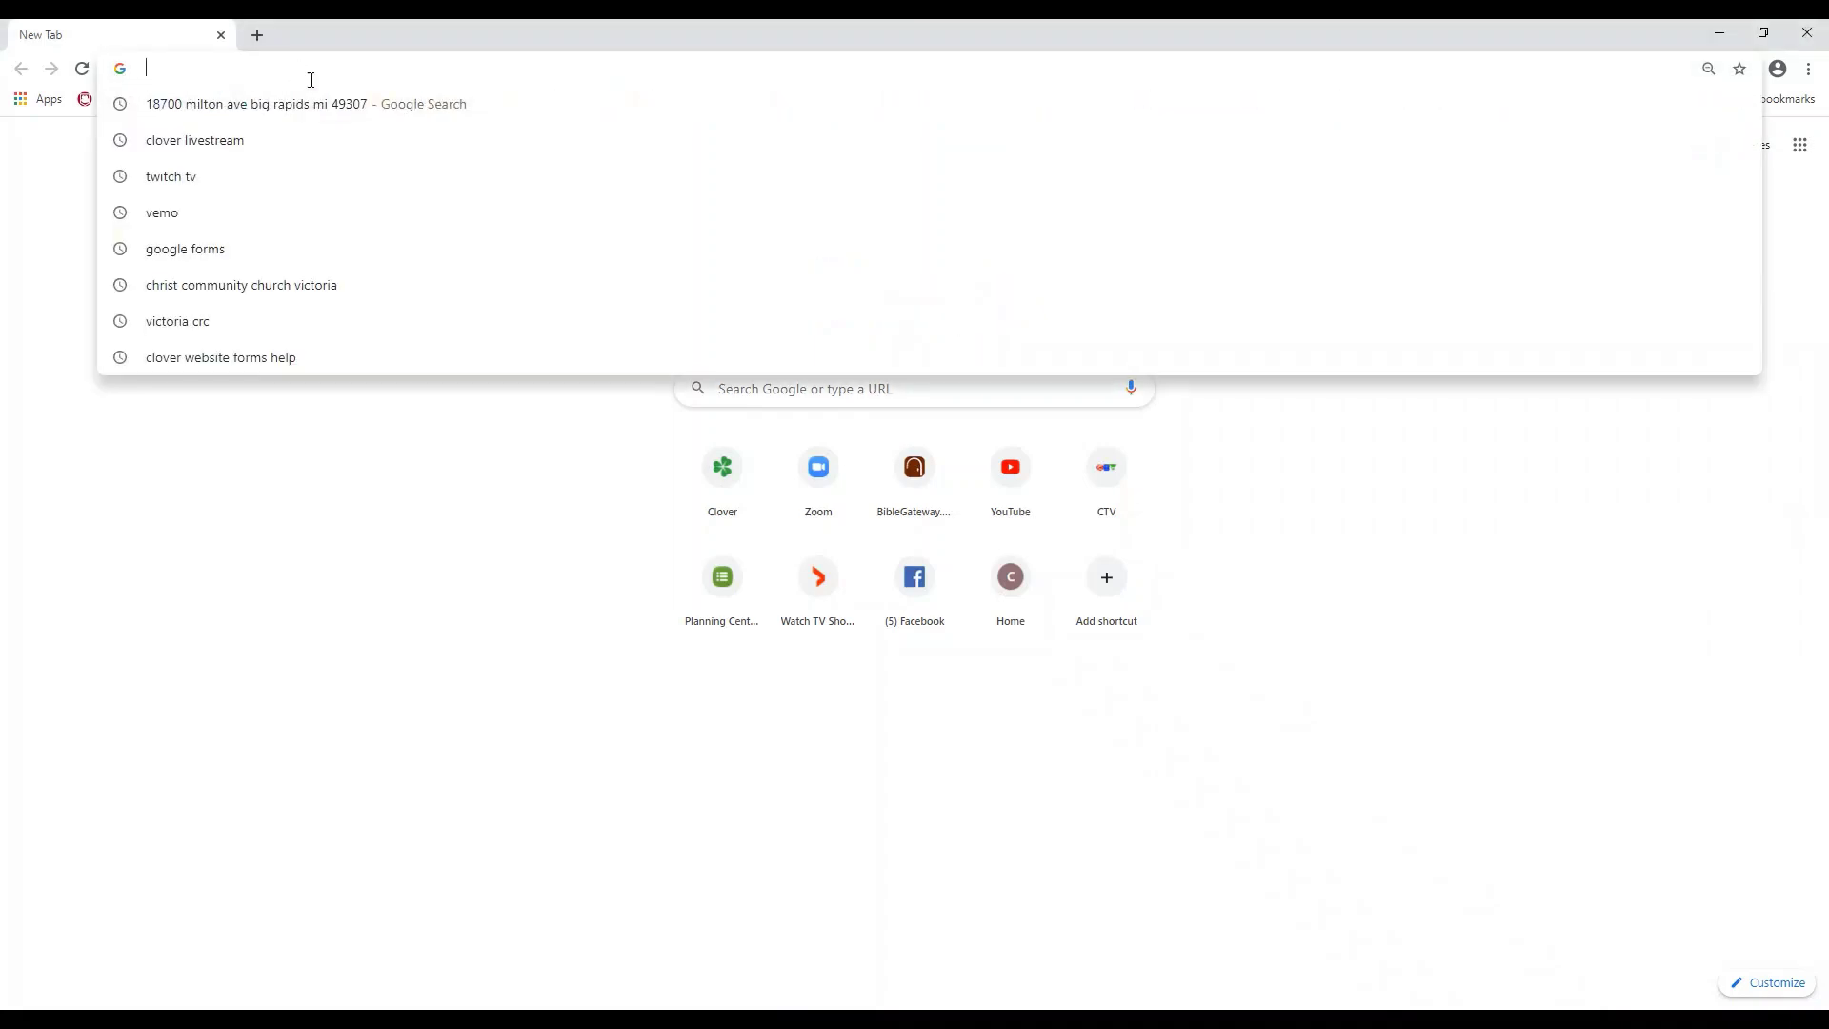
{"action": "type", "text": "bookwh"}
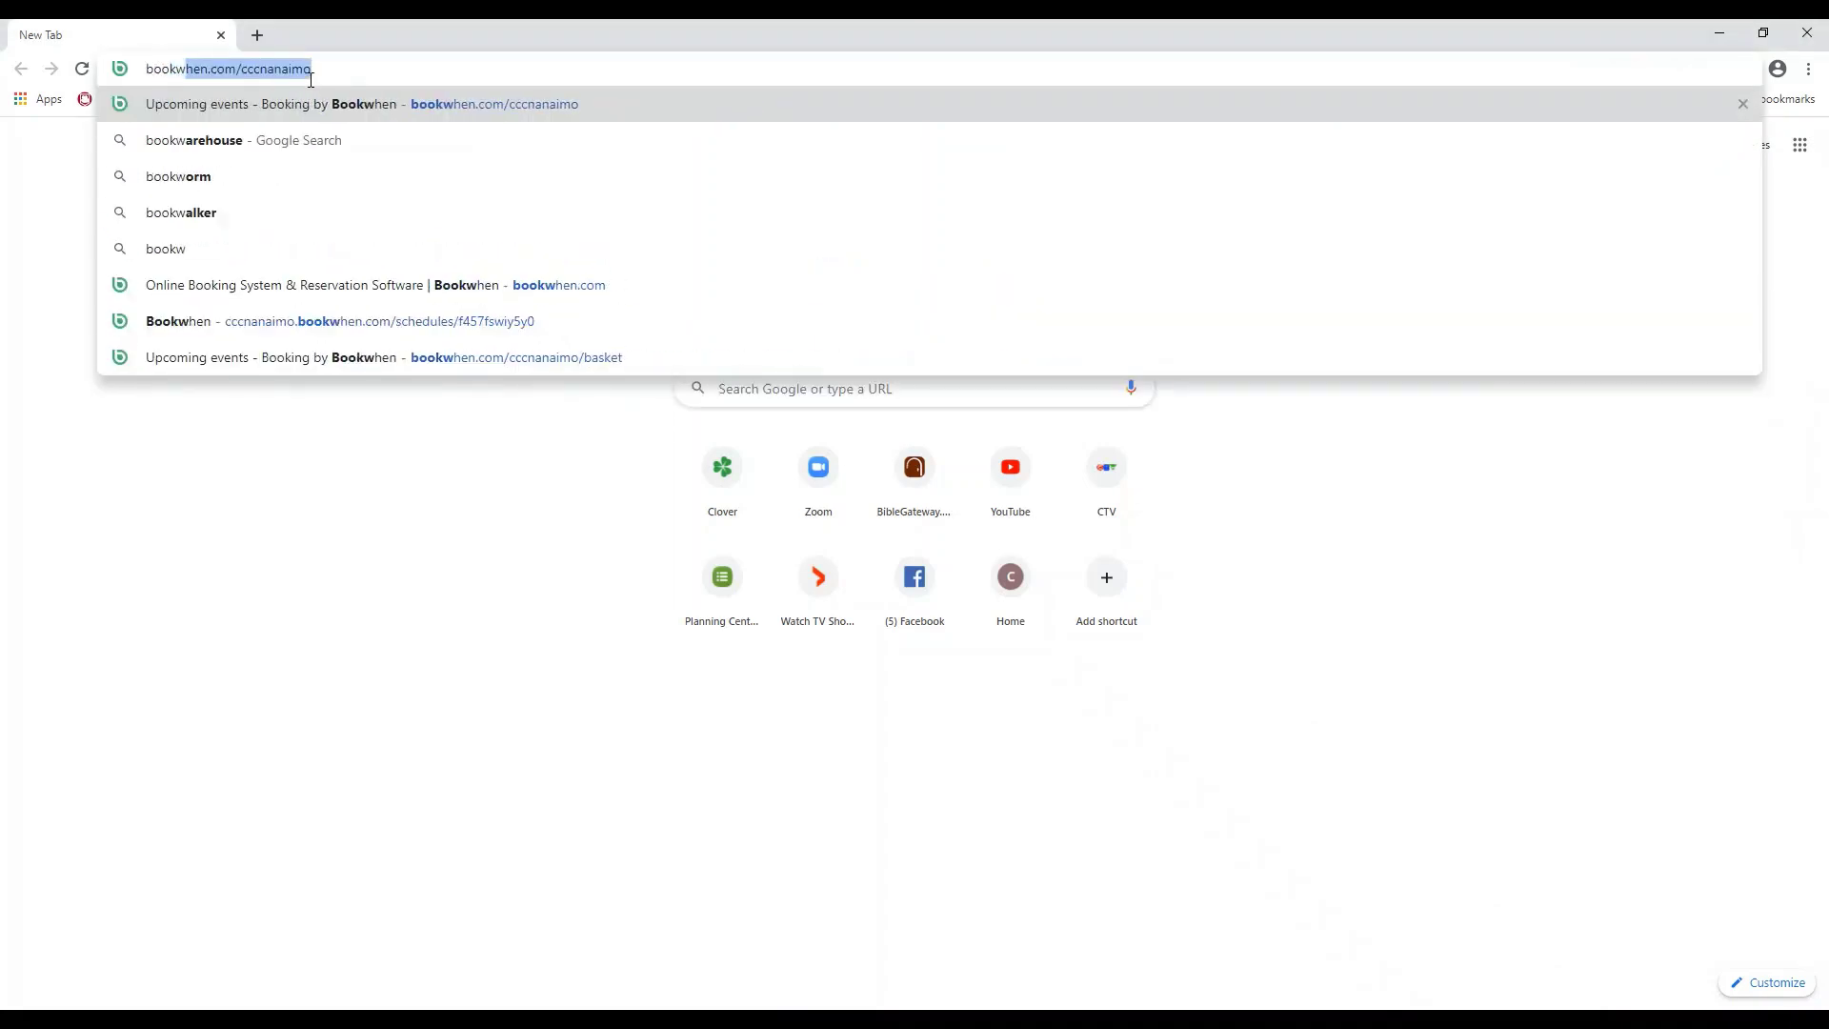
{"action": "type", "text": "en.com/"}
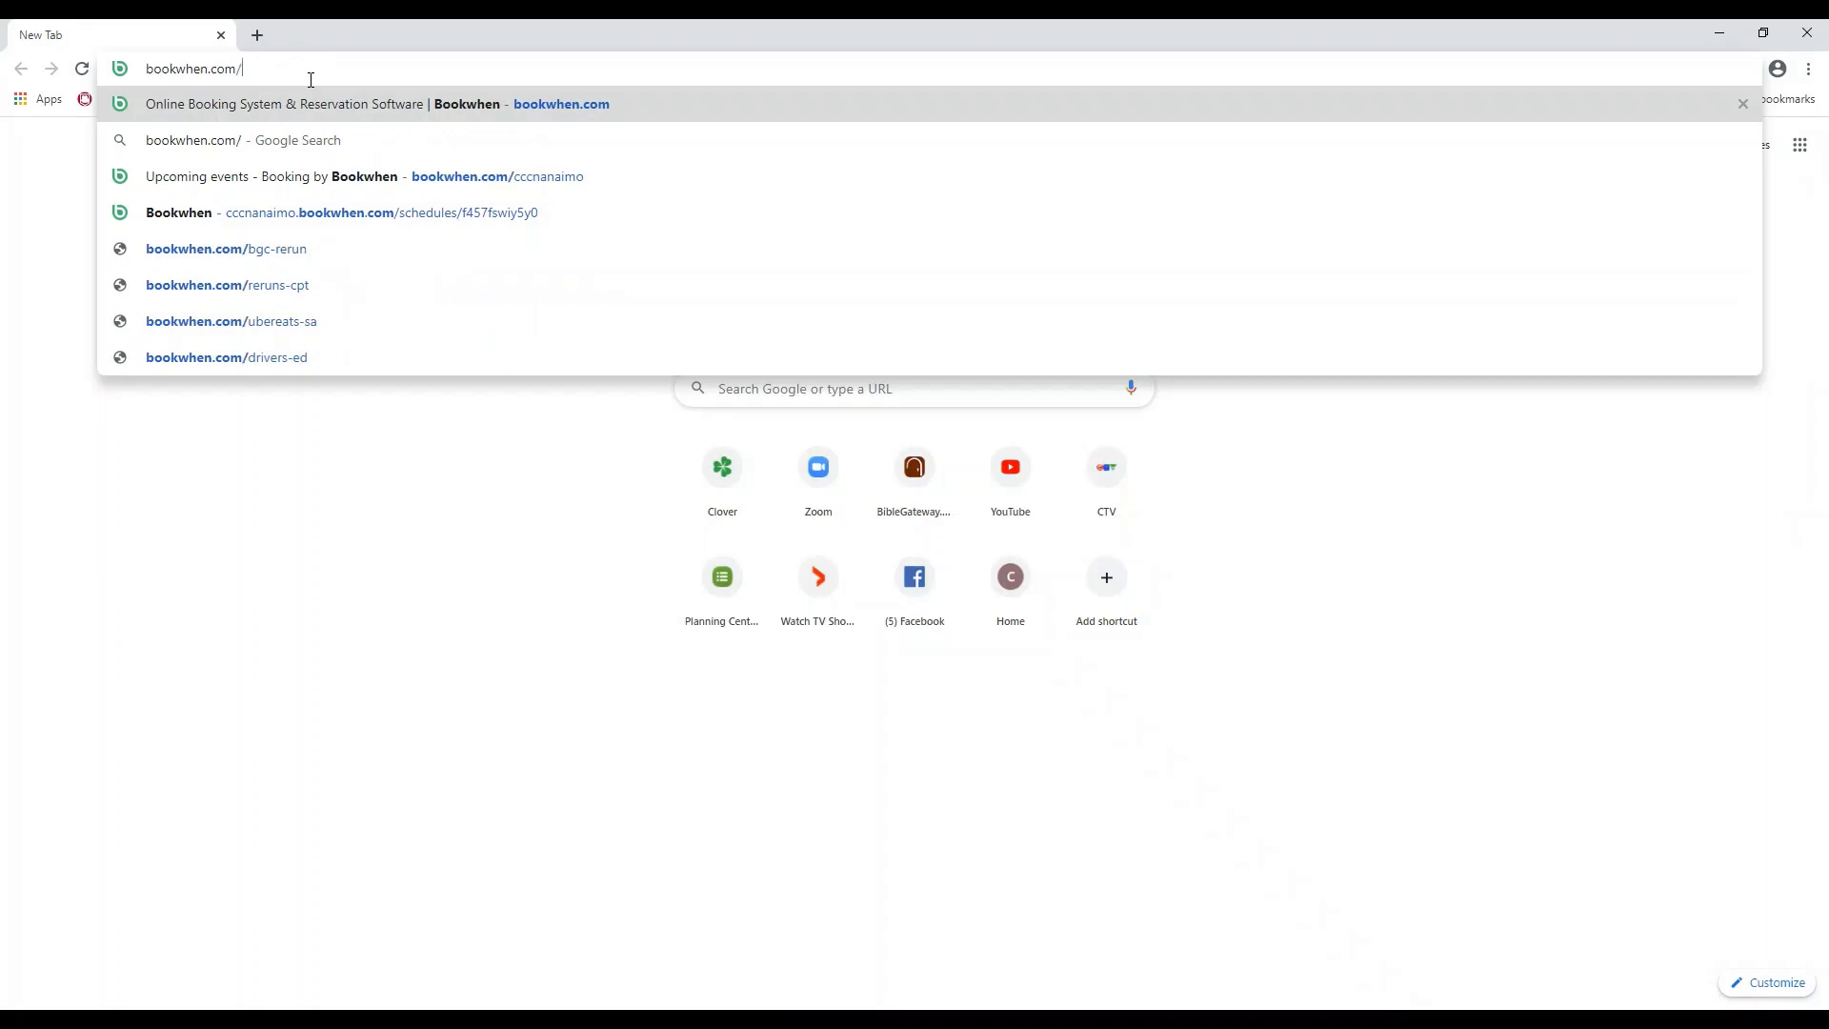
{"action": "type", "text": "cccnanai"}
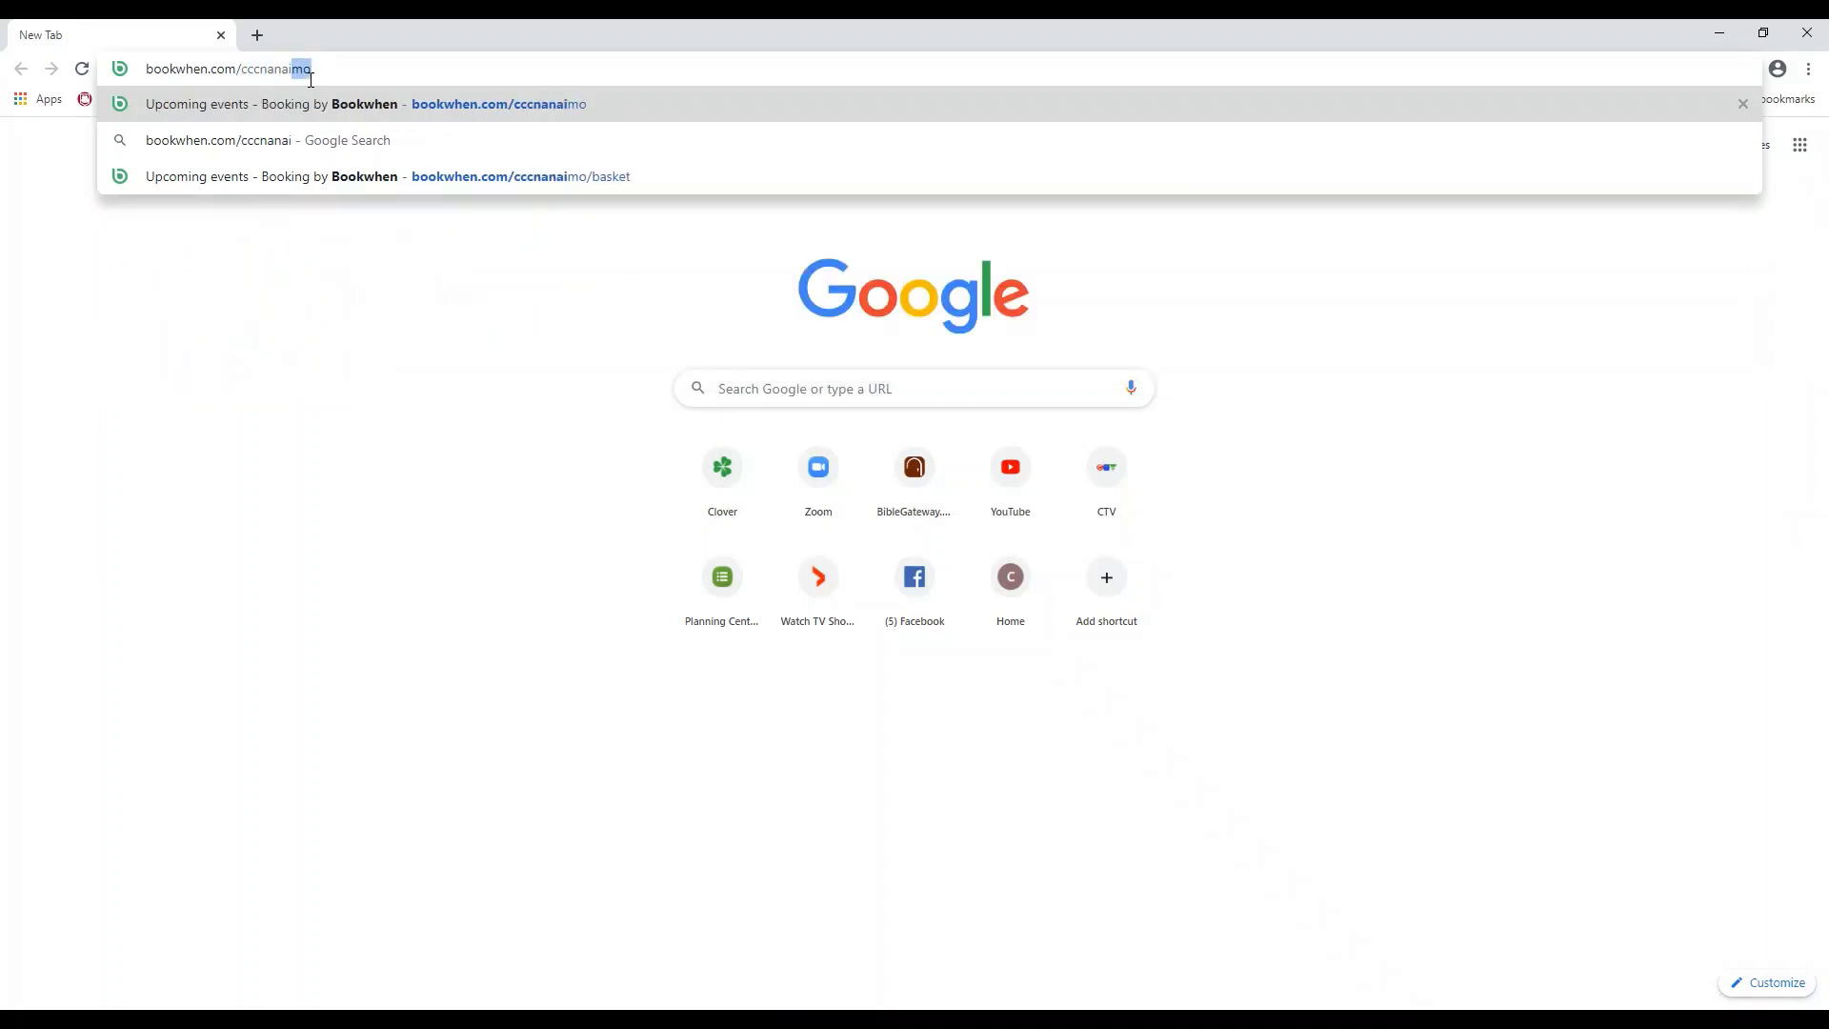
{"action": "type", "text": "mo"}
{"action": "key", "text": "Return"}
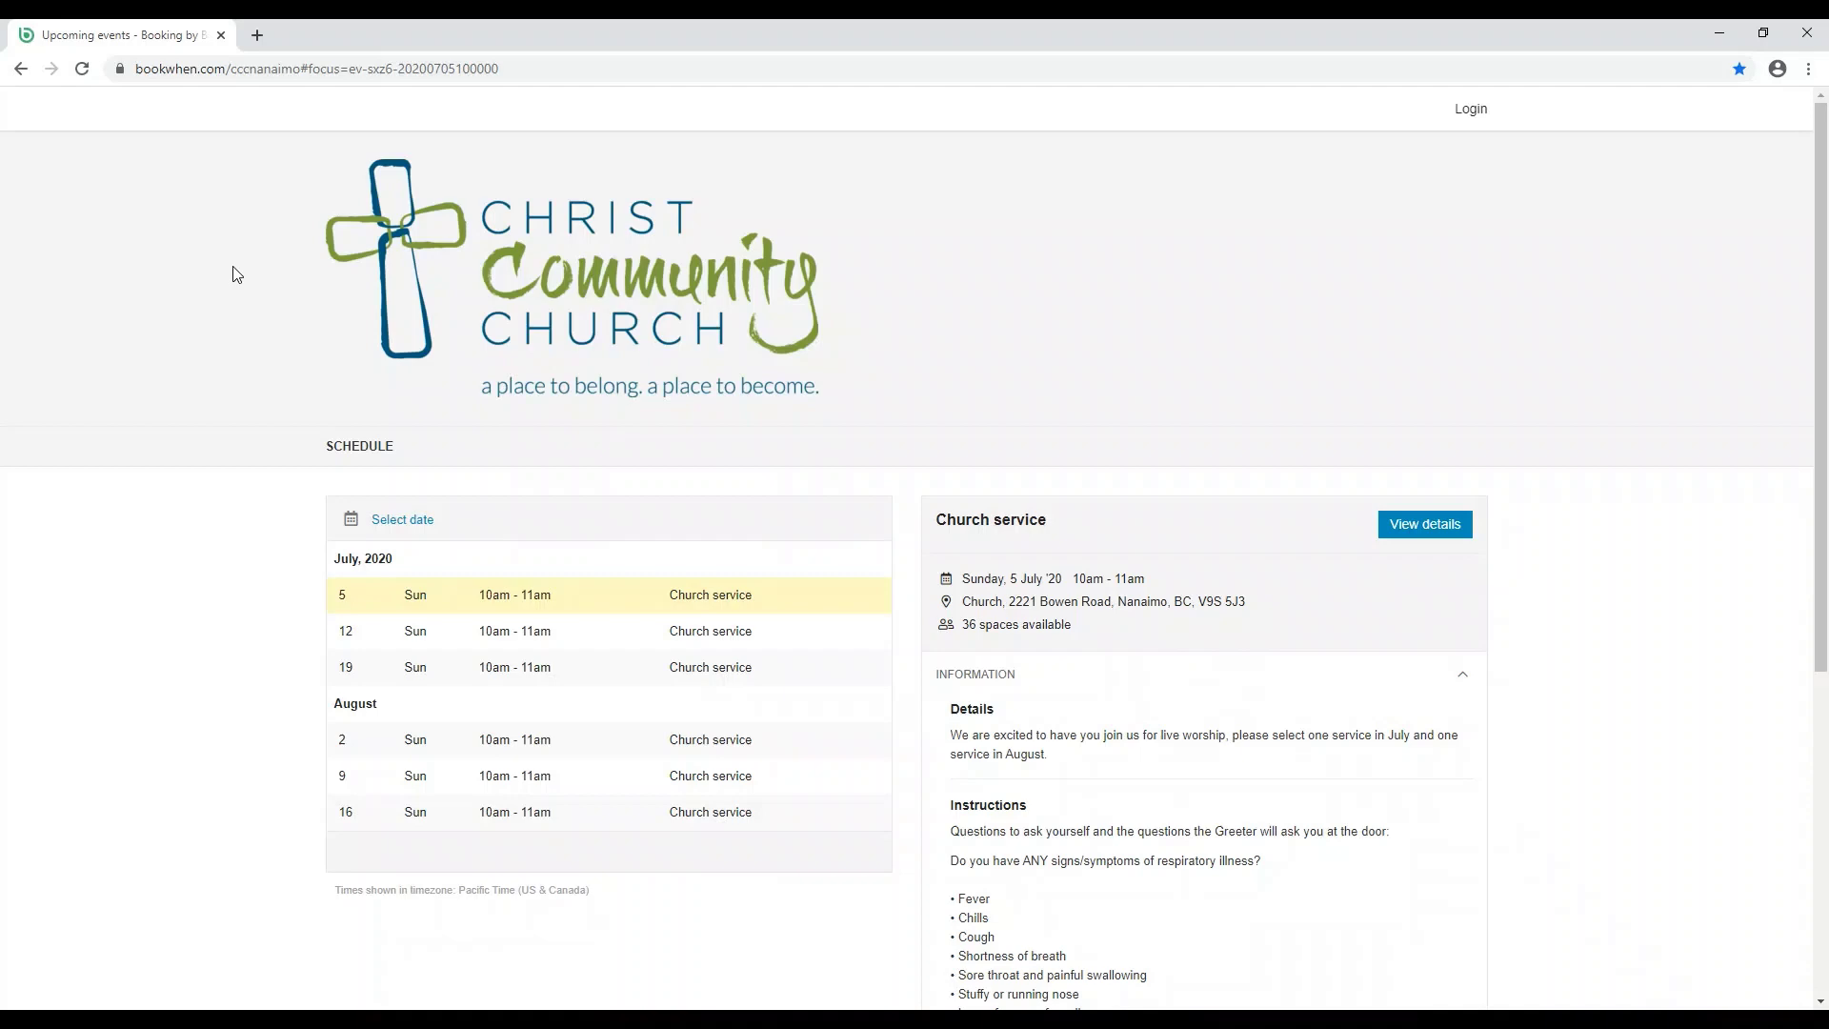
Browse the service dates and open the 19 July service to see its free admission ticket
{"action": "scroll", "coordinate": [211, 486], "scroll_direction": "down", "scroll_amount": 2}
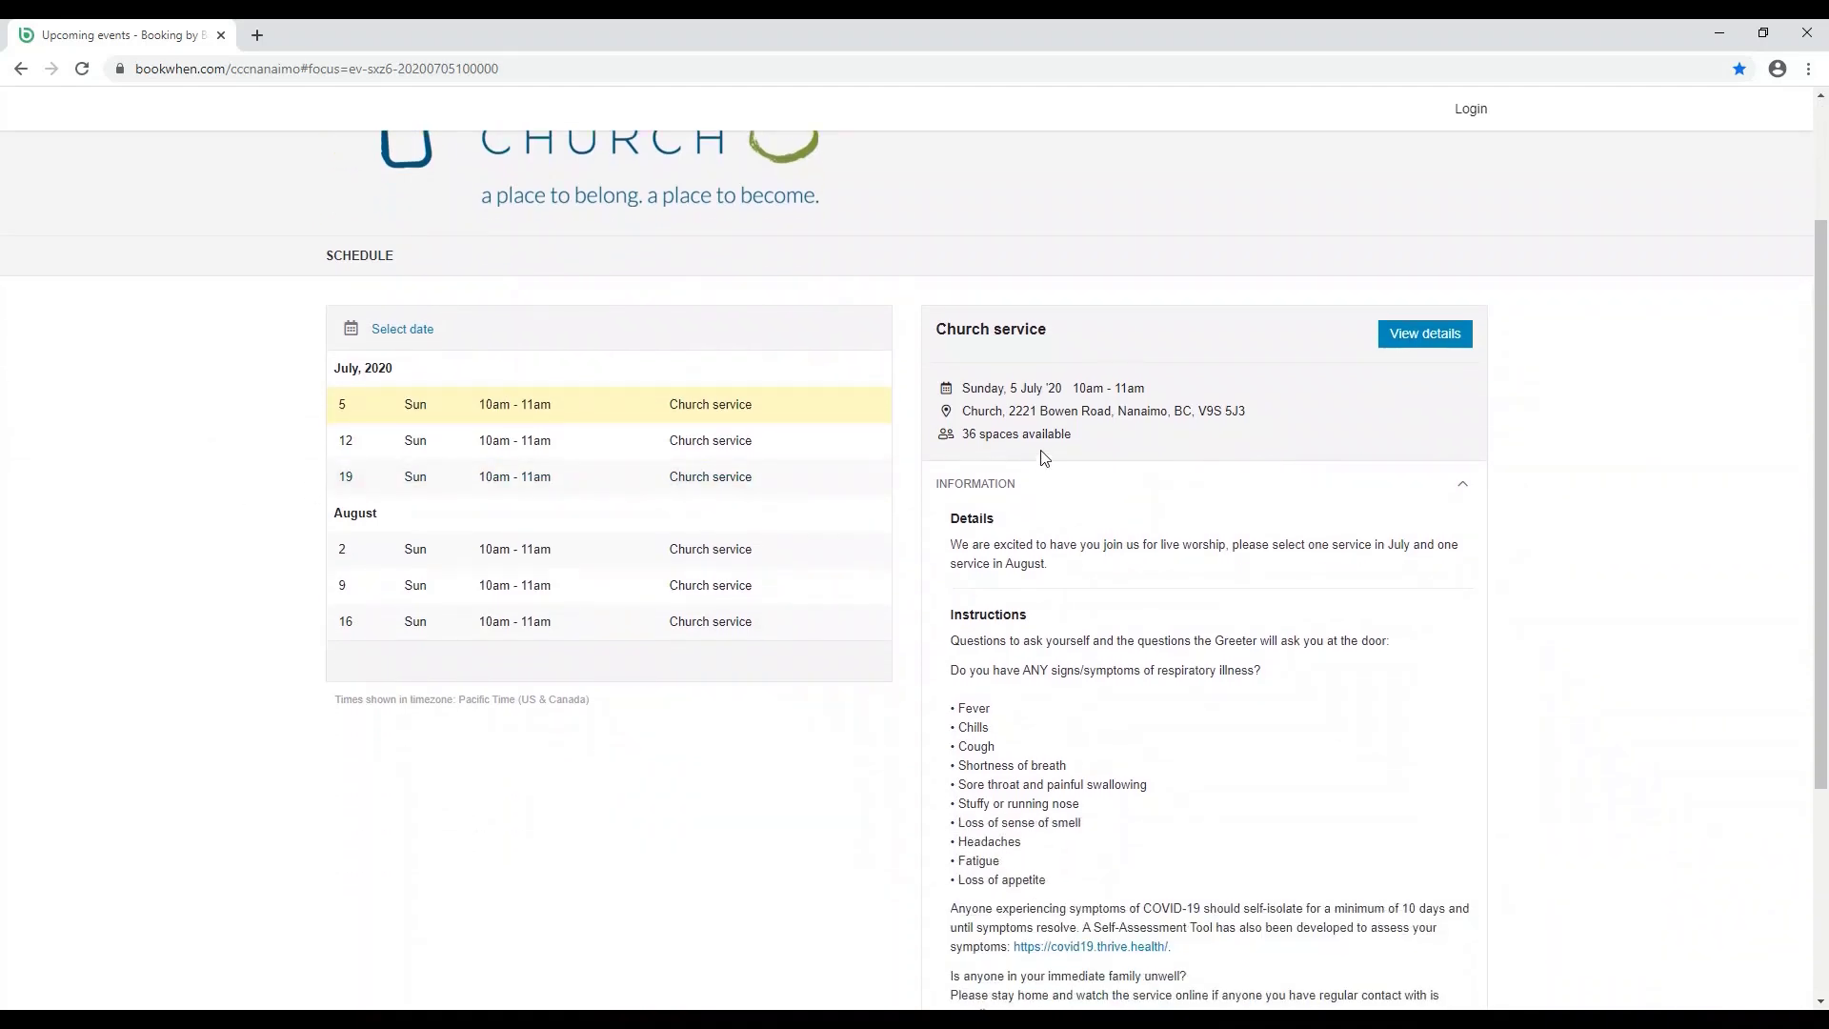
{"action": "left_click", "coordinate": [826, 444]}
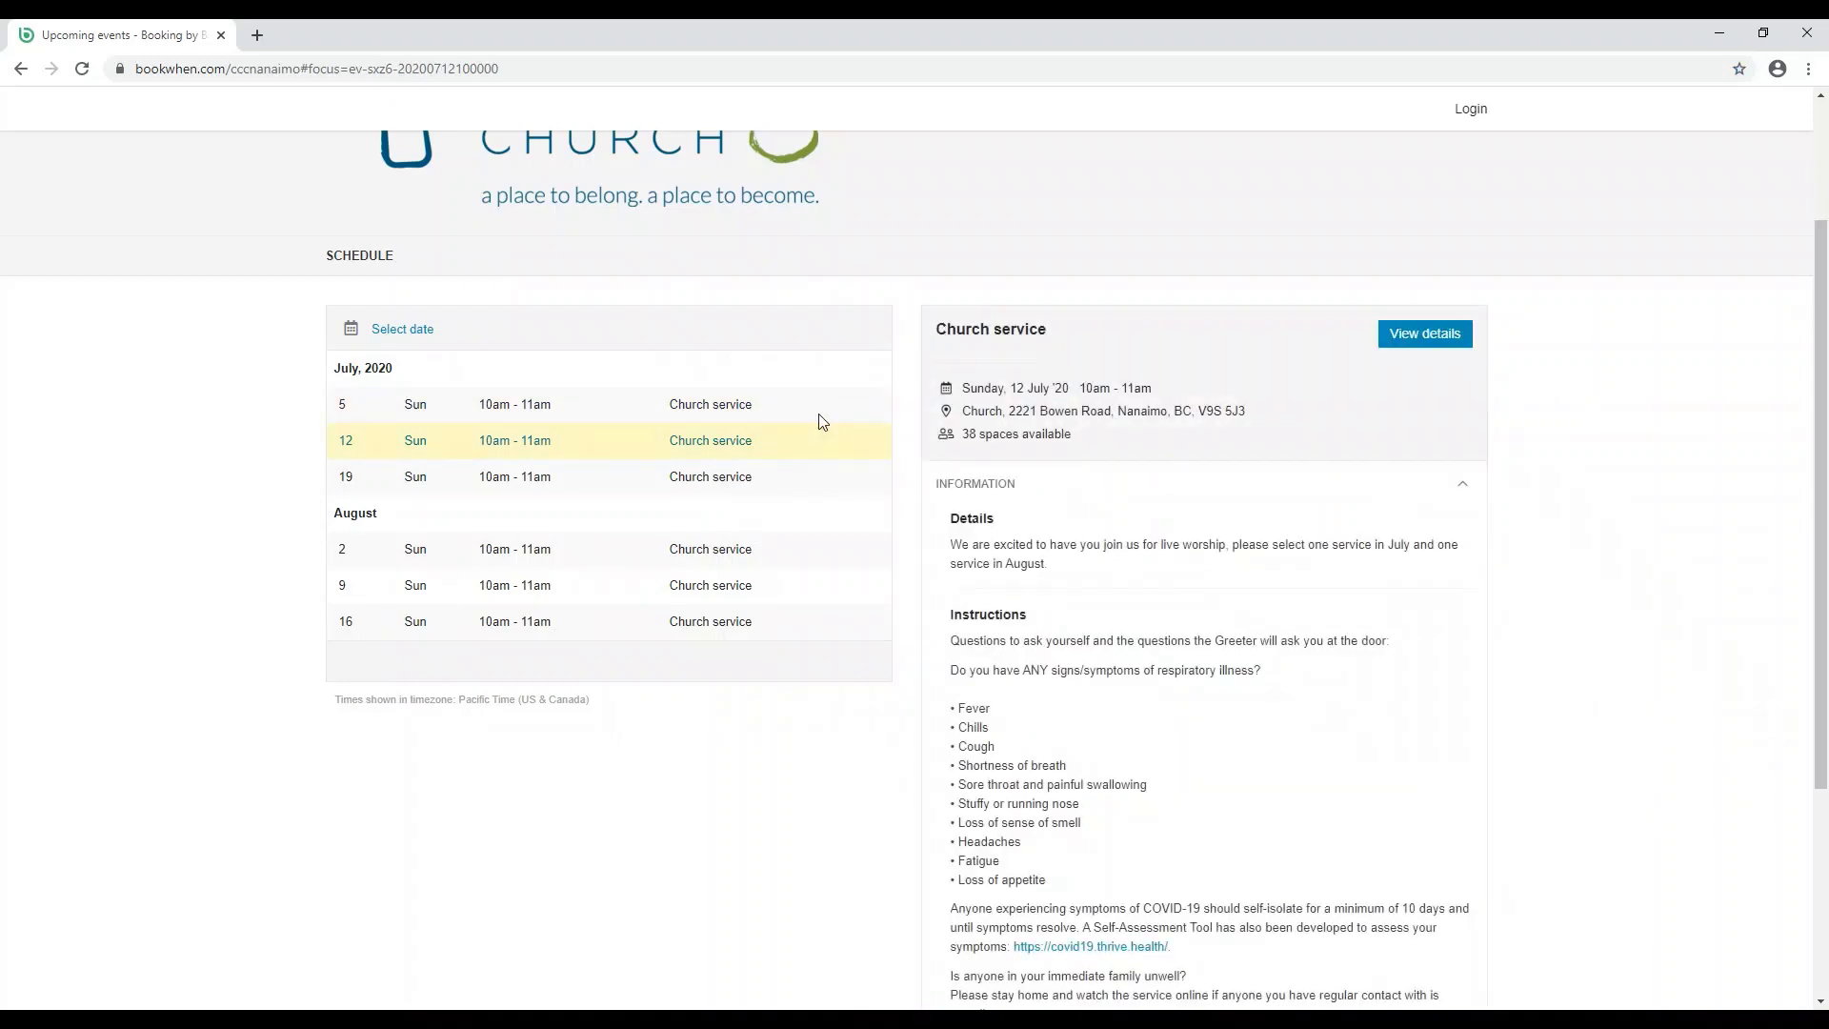
{"action": "left_click", "coordinate": [824, 416]}
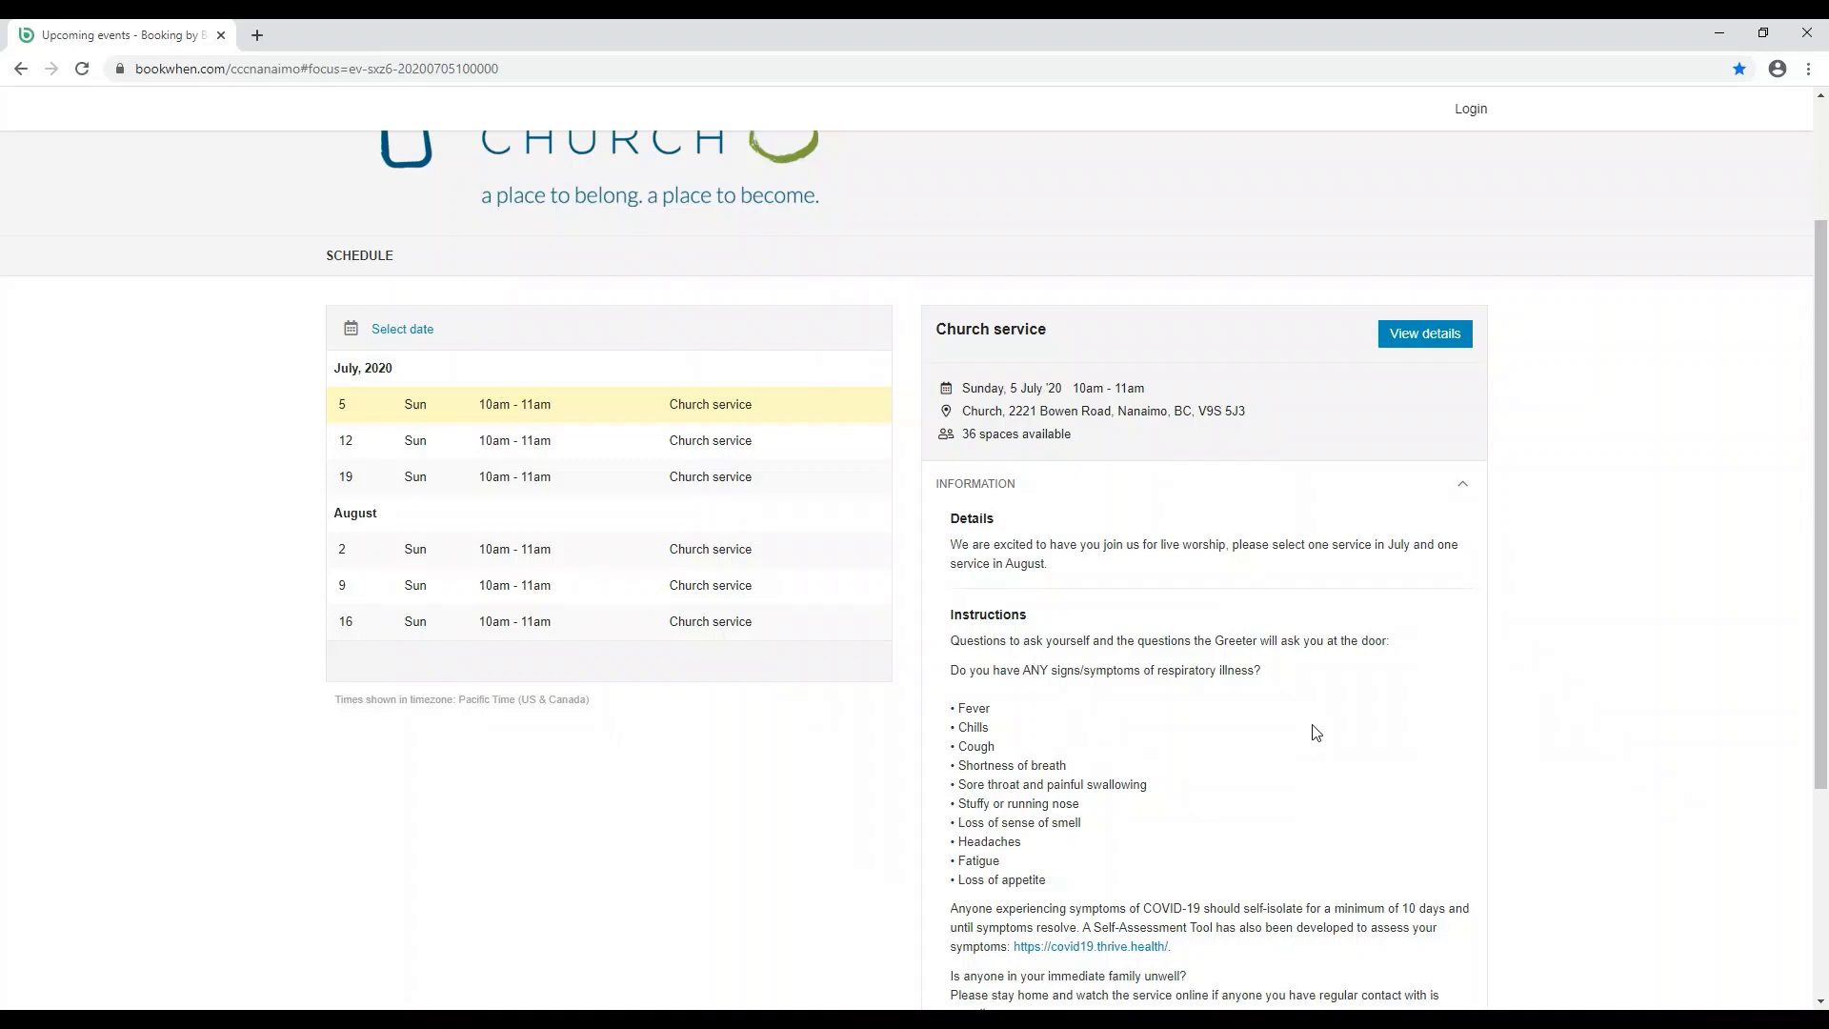
{"action": "scroll", "coordinate": [1316, 731], "scroll_direction": "down", "scroll_amount": 2}
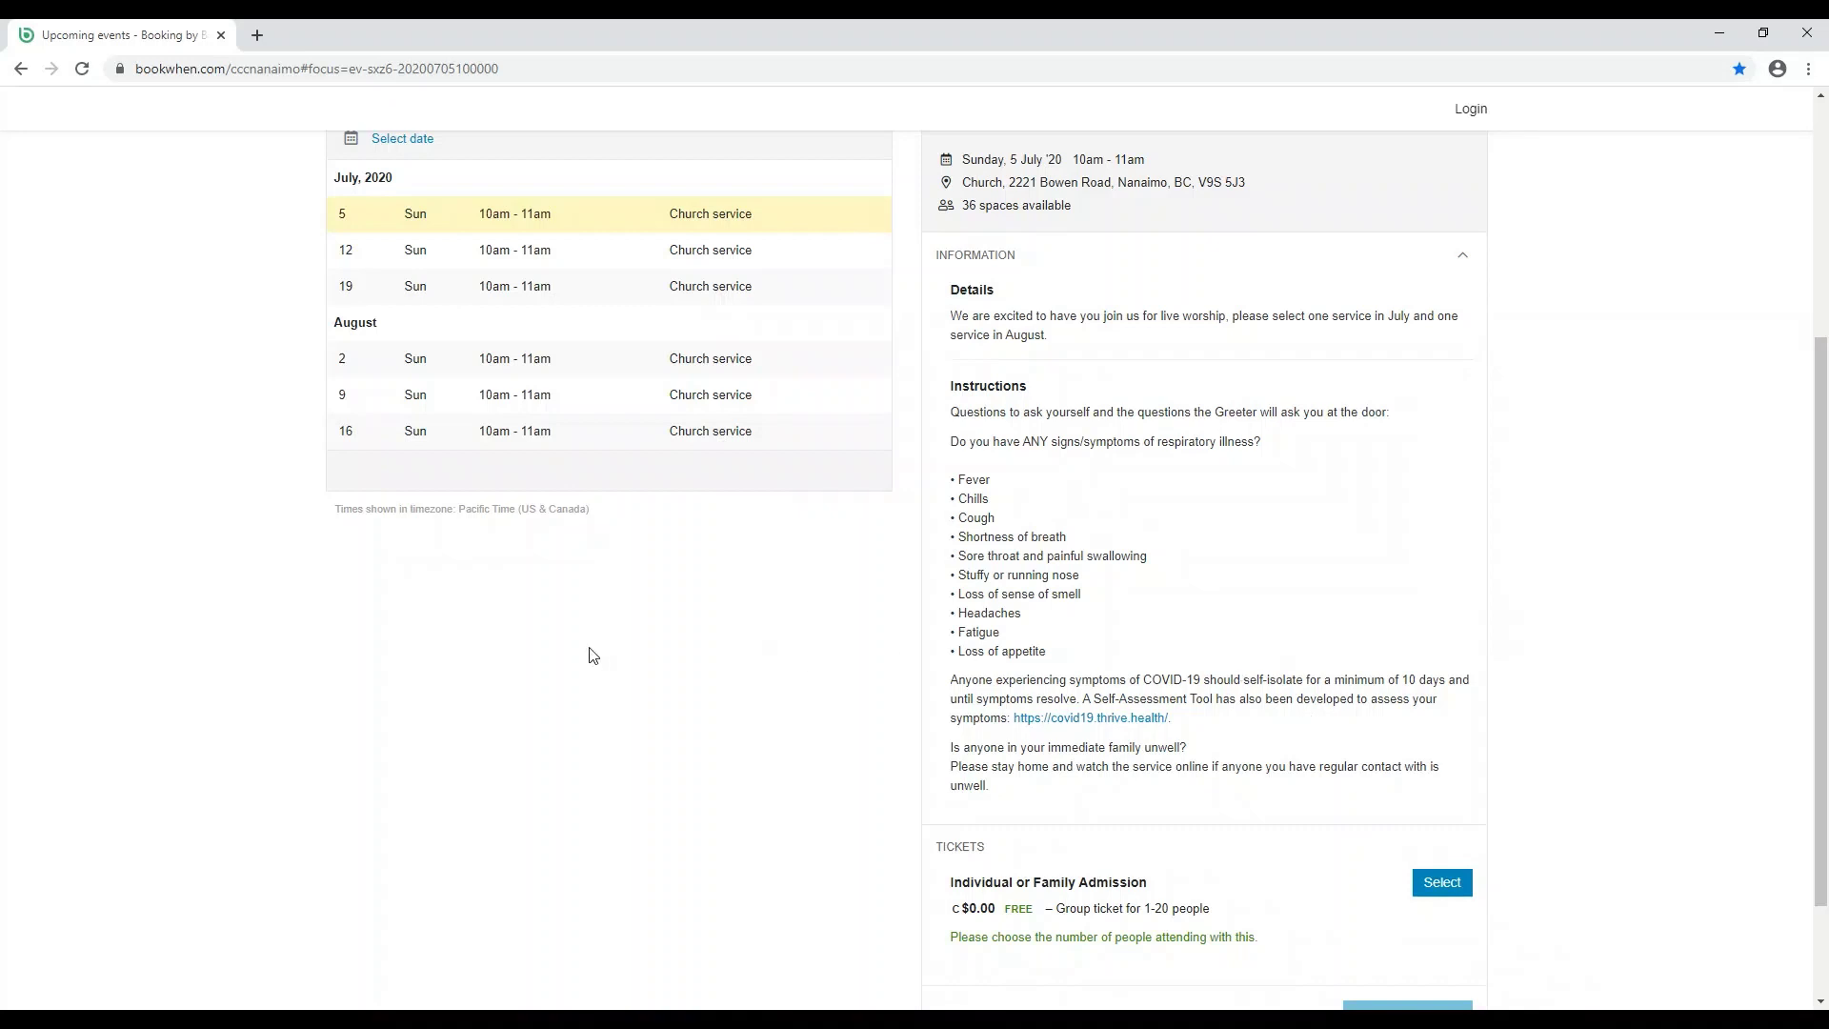
{"action": "scroll", "coordinate": [592, 656], "scroll_direction": "up", "scroll_amount": 1}
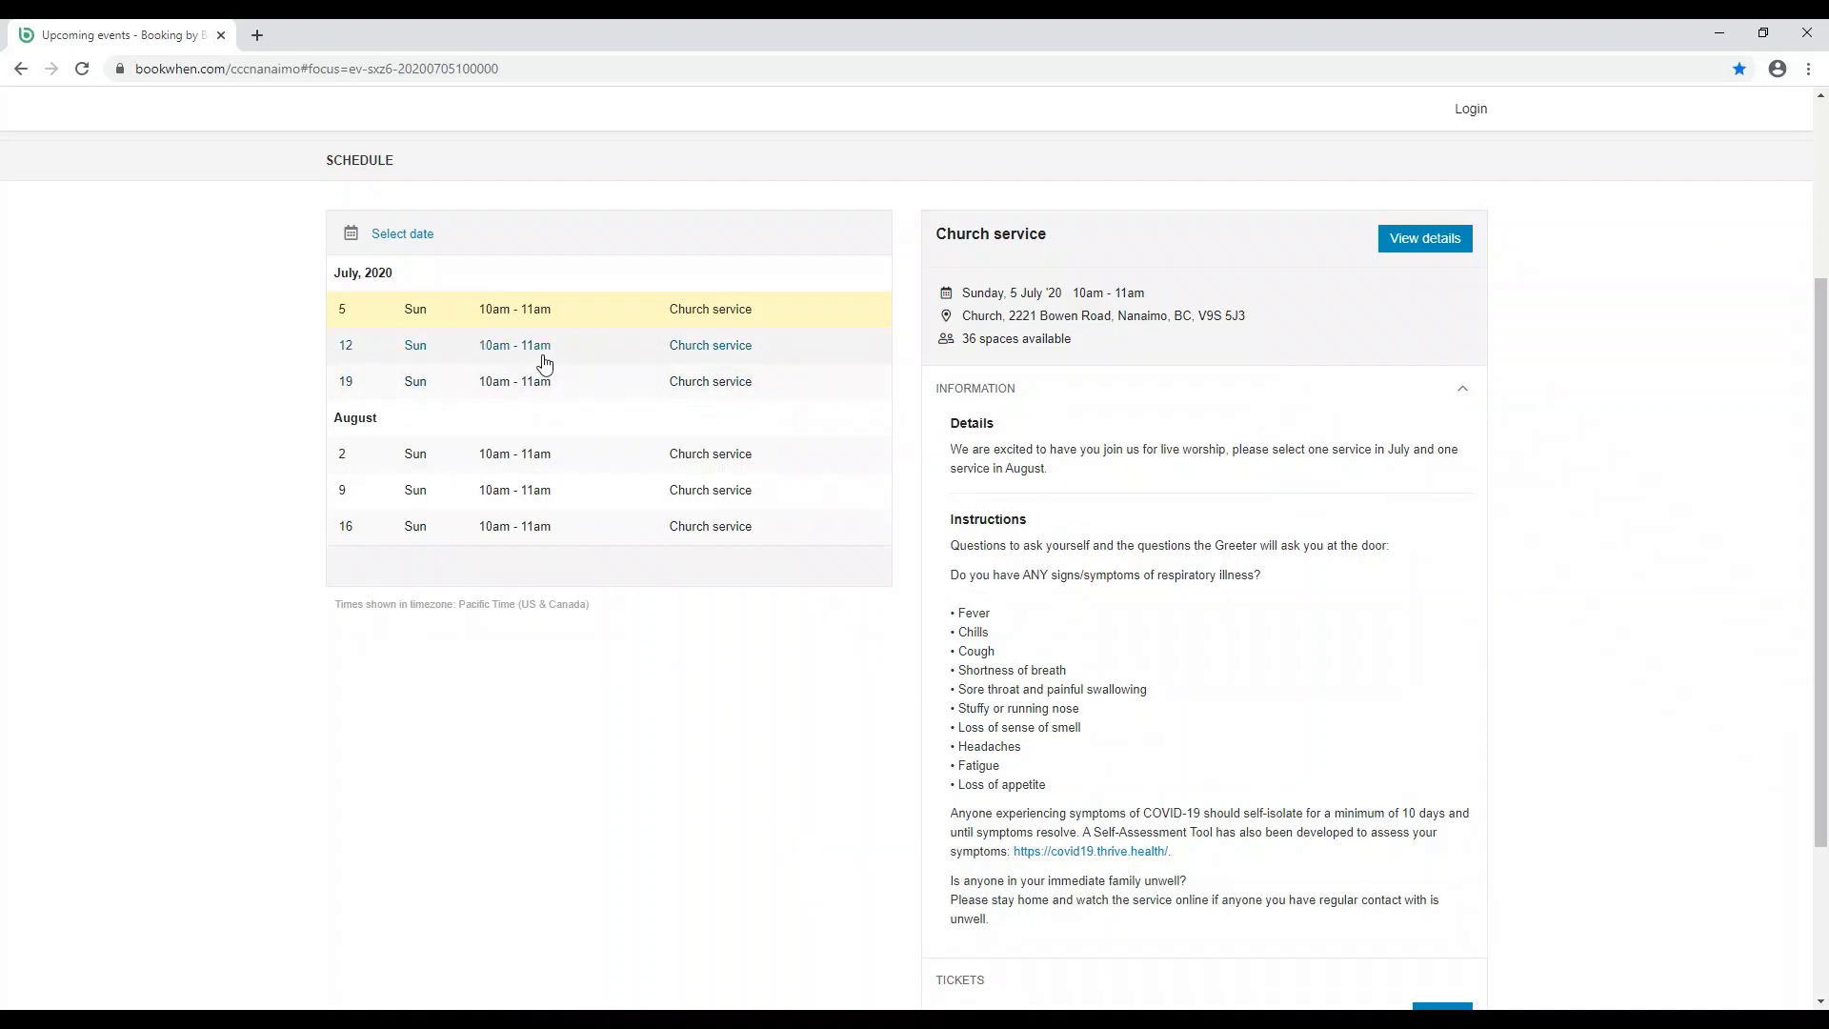
{"action": "left_click", "coordinate": [604, 392]}
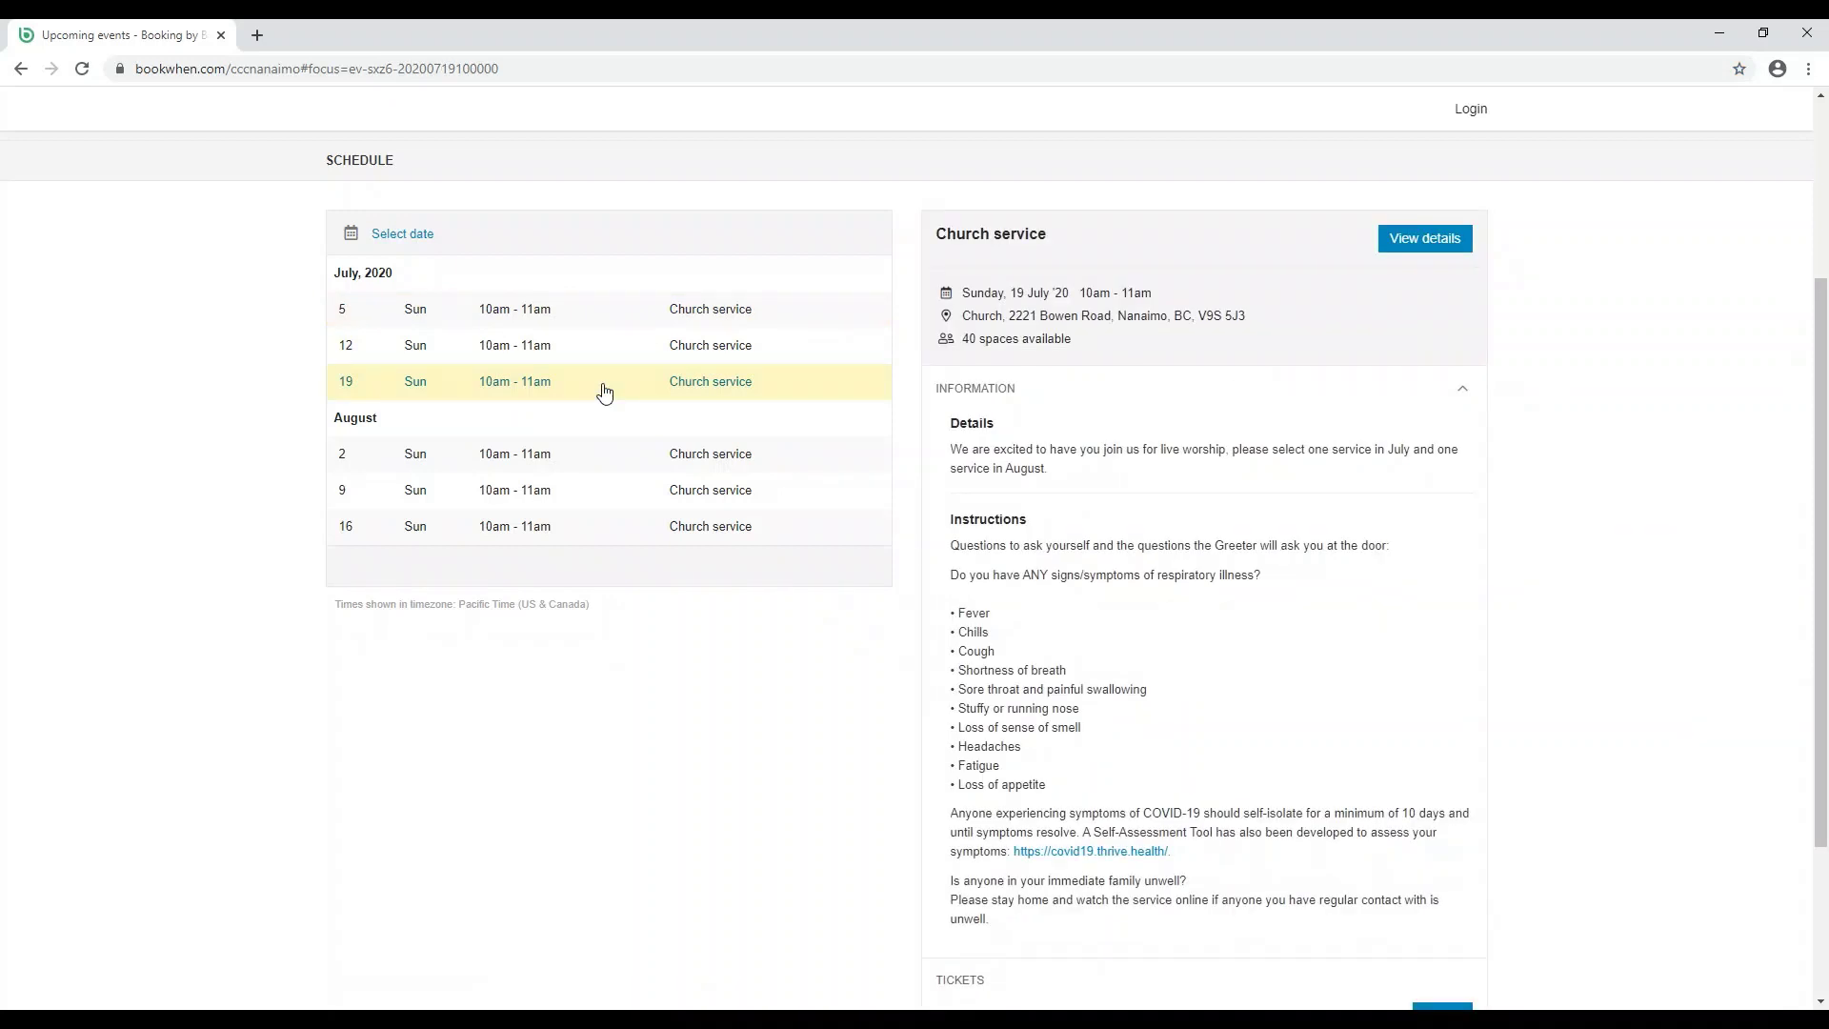
{"action": "scroll", "coordinate": [1257, 580], "scroll_direction": "down", "scroll_amount": 3}
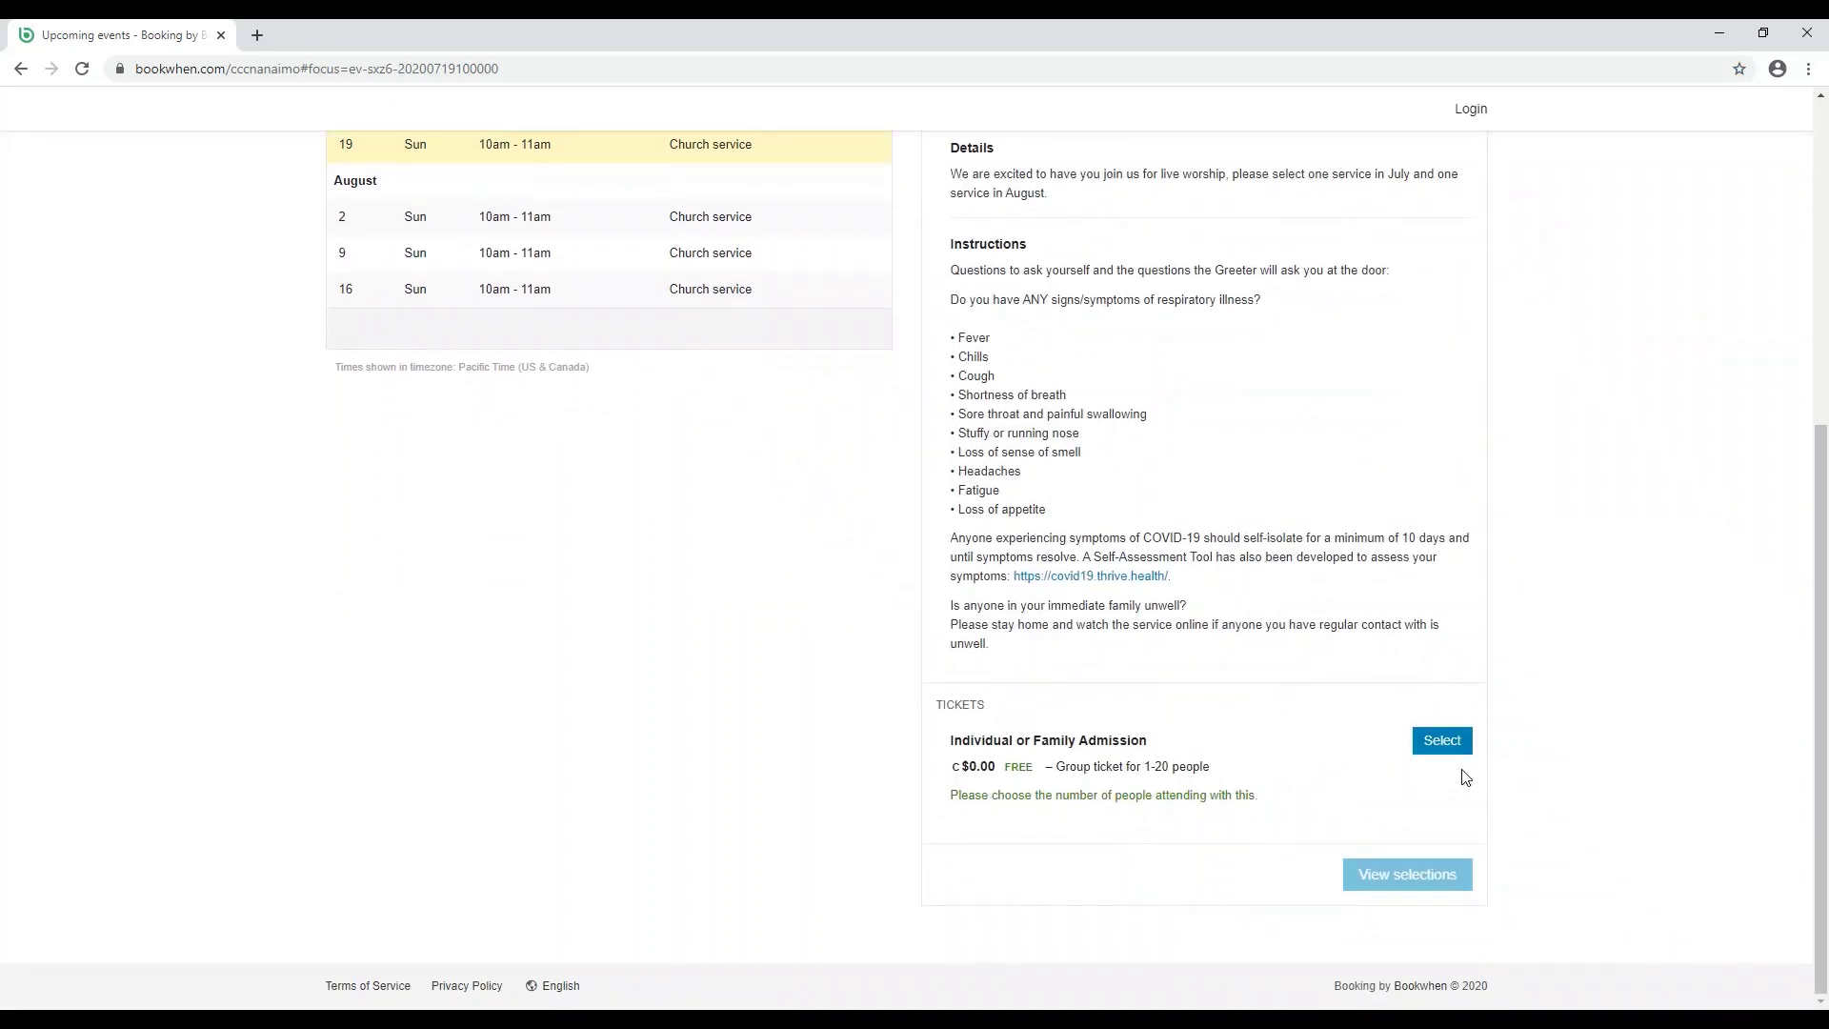
Add two-person admission tickets for the 19 July and 9 August services, then review the basket
{"action": "left_click", "coordinate": [1448, 751]}
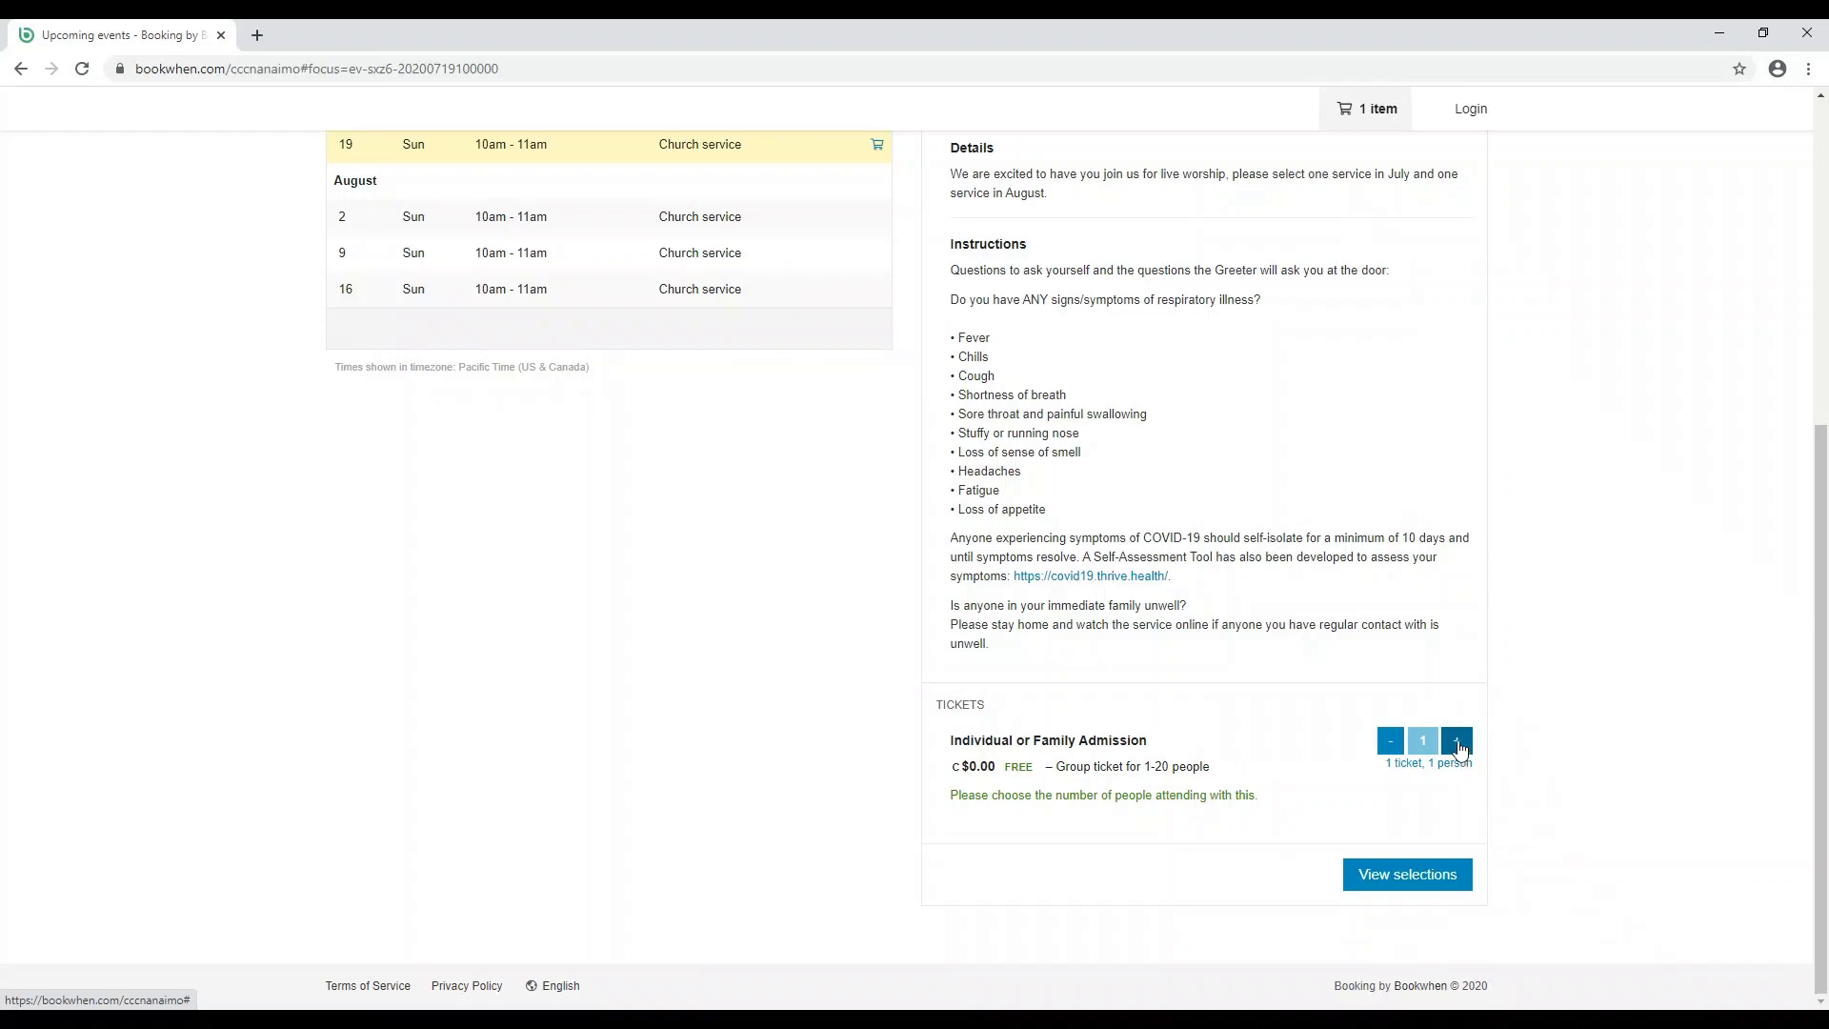
{"action": "left_click", "coordinate": [1457, 742]}
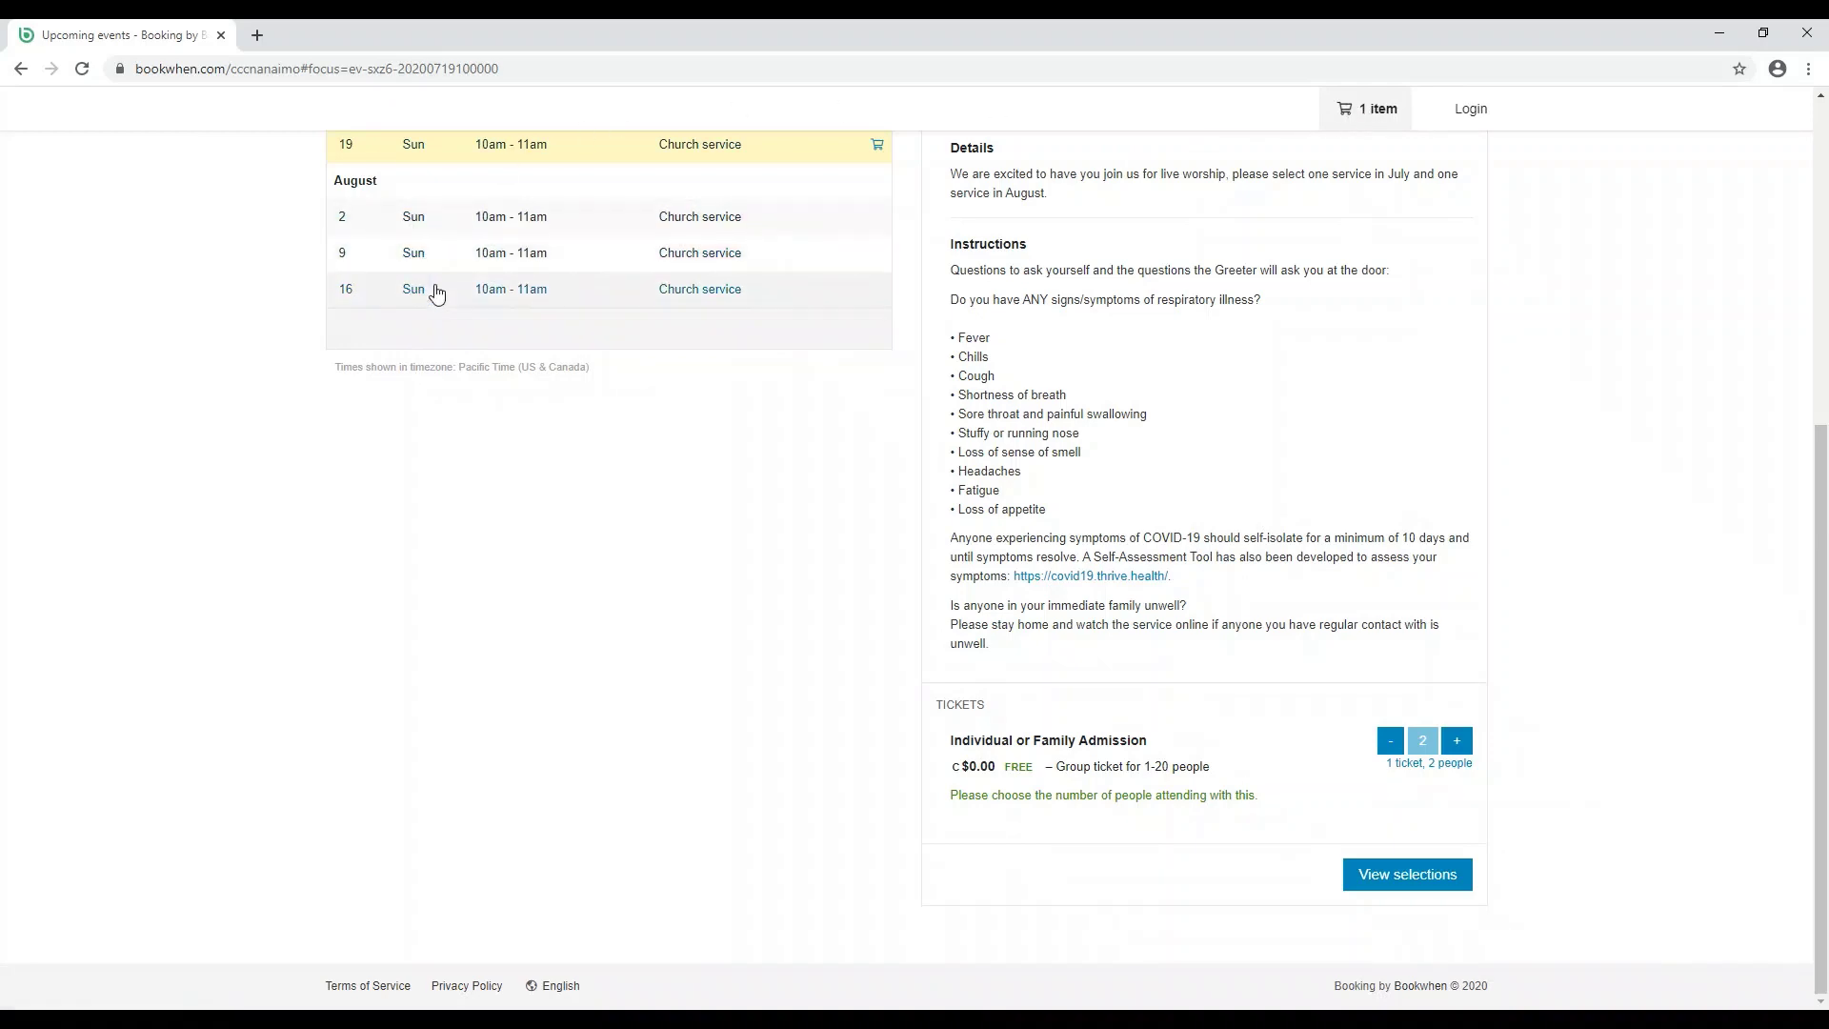
{"action": "left_click", "coordinate": [441, 256]}
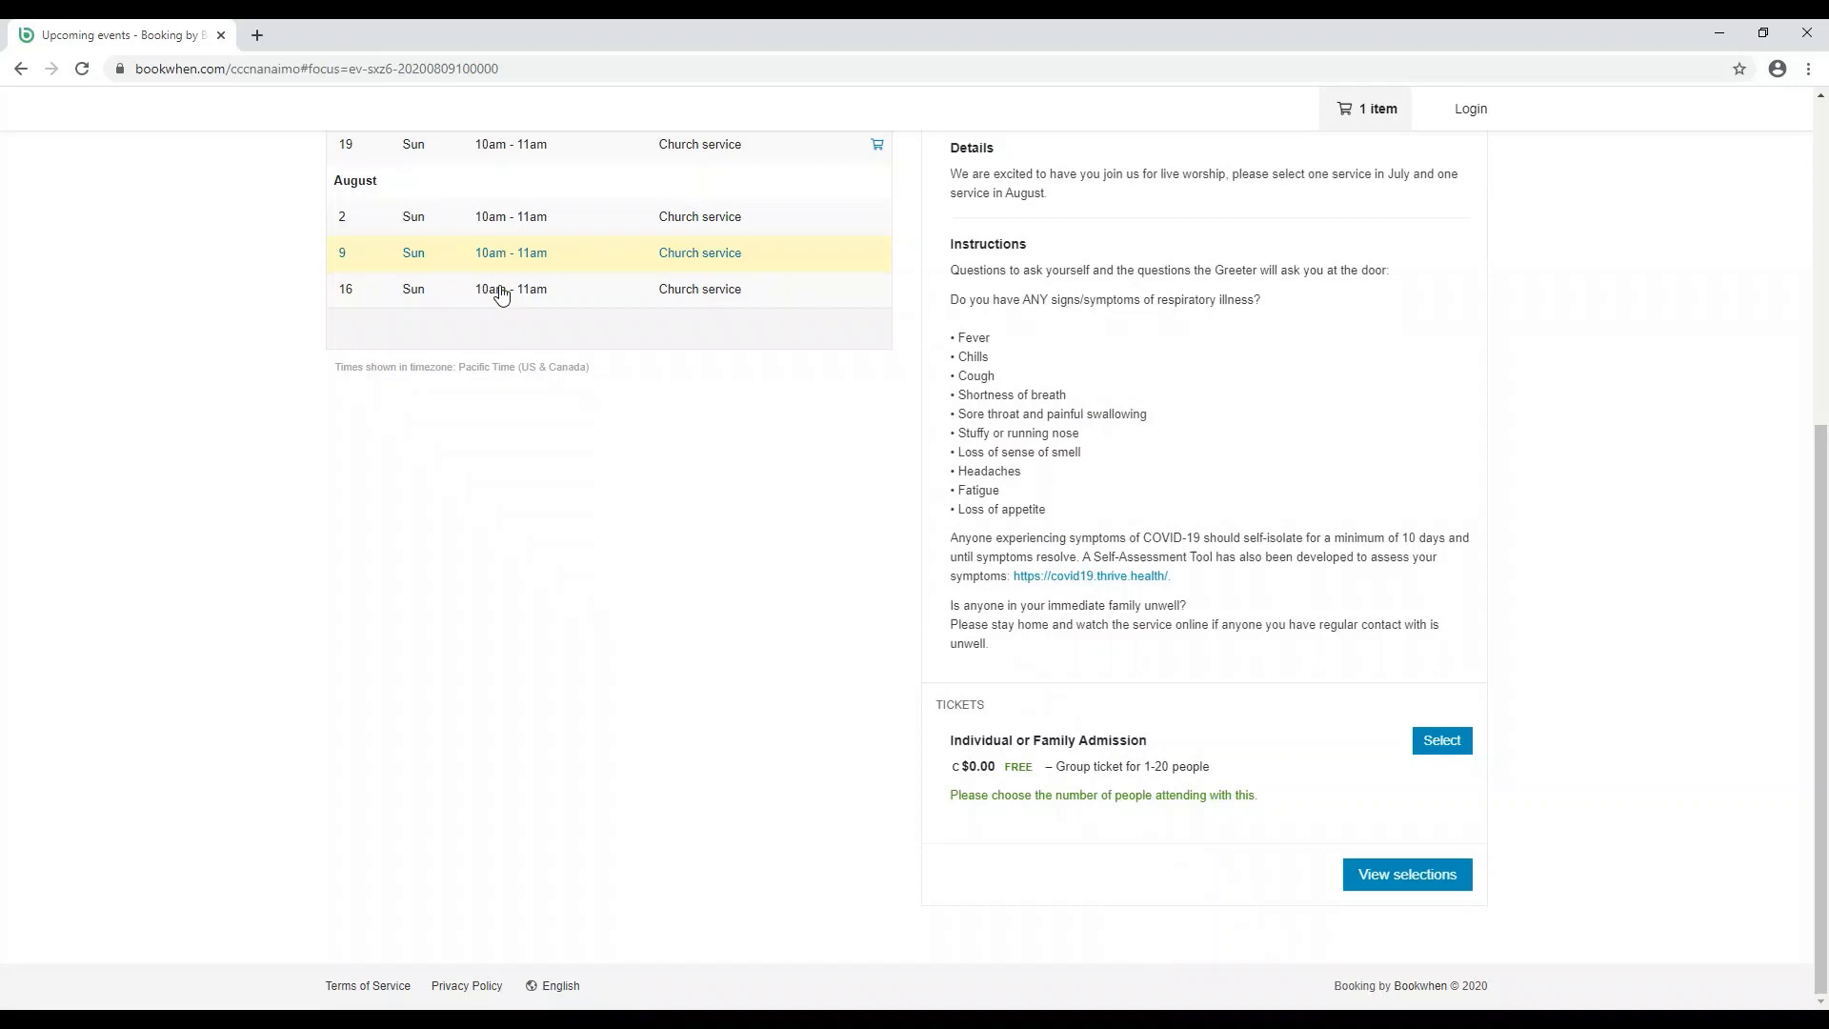
{"action": "left_click", "coordinate": [1442, 741]}
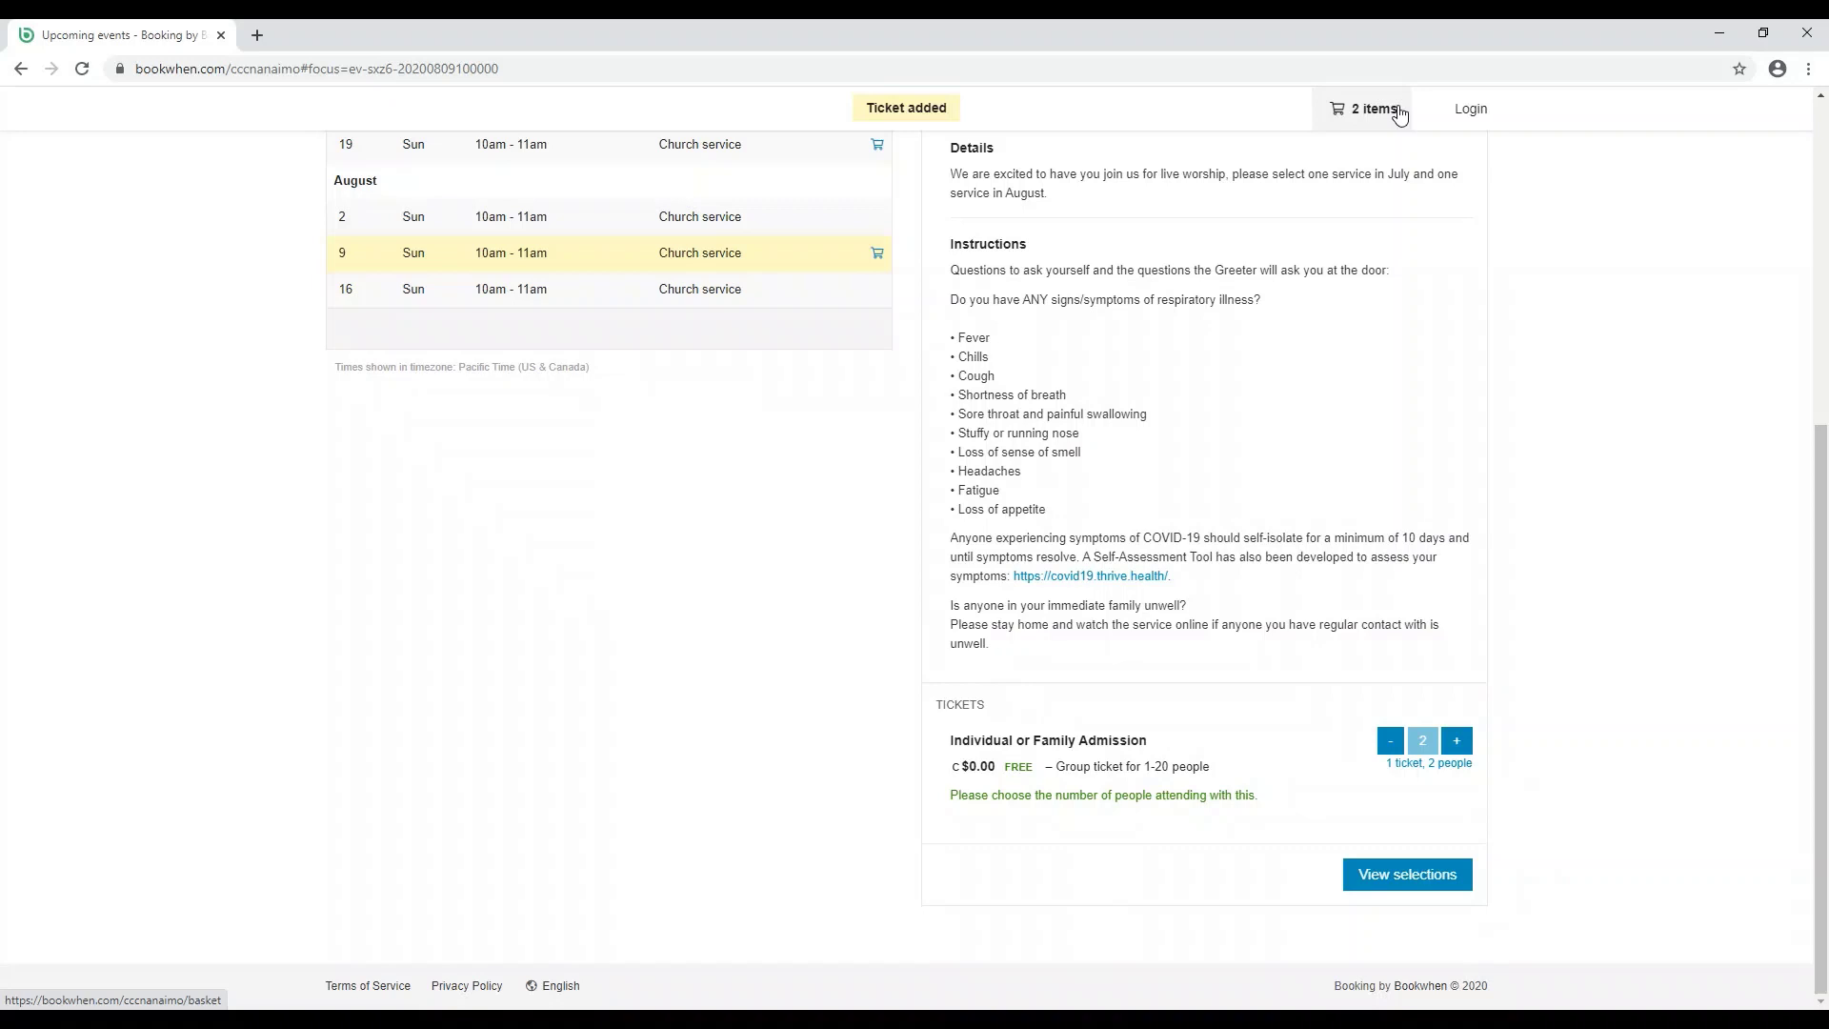
{"action": "left_click", "coordinate": [1402, 881]}
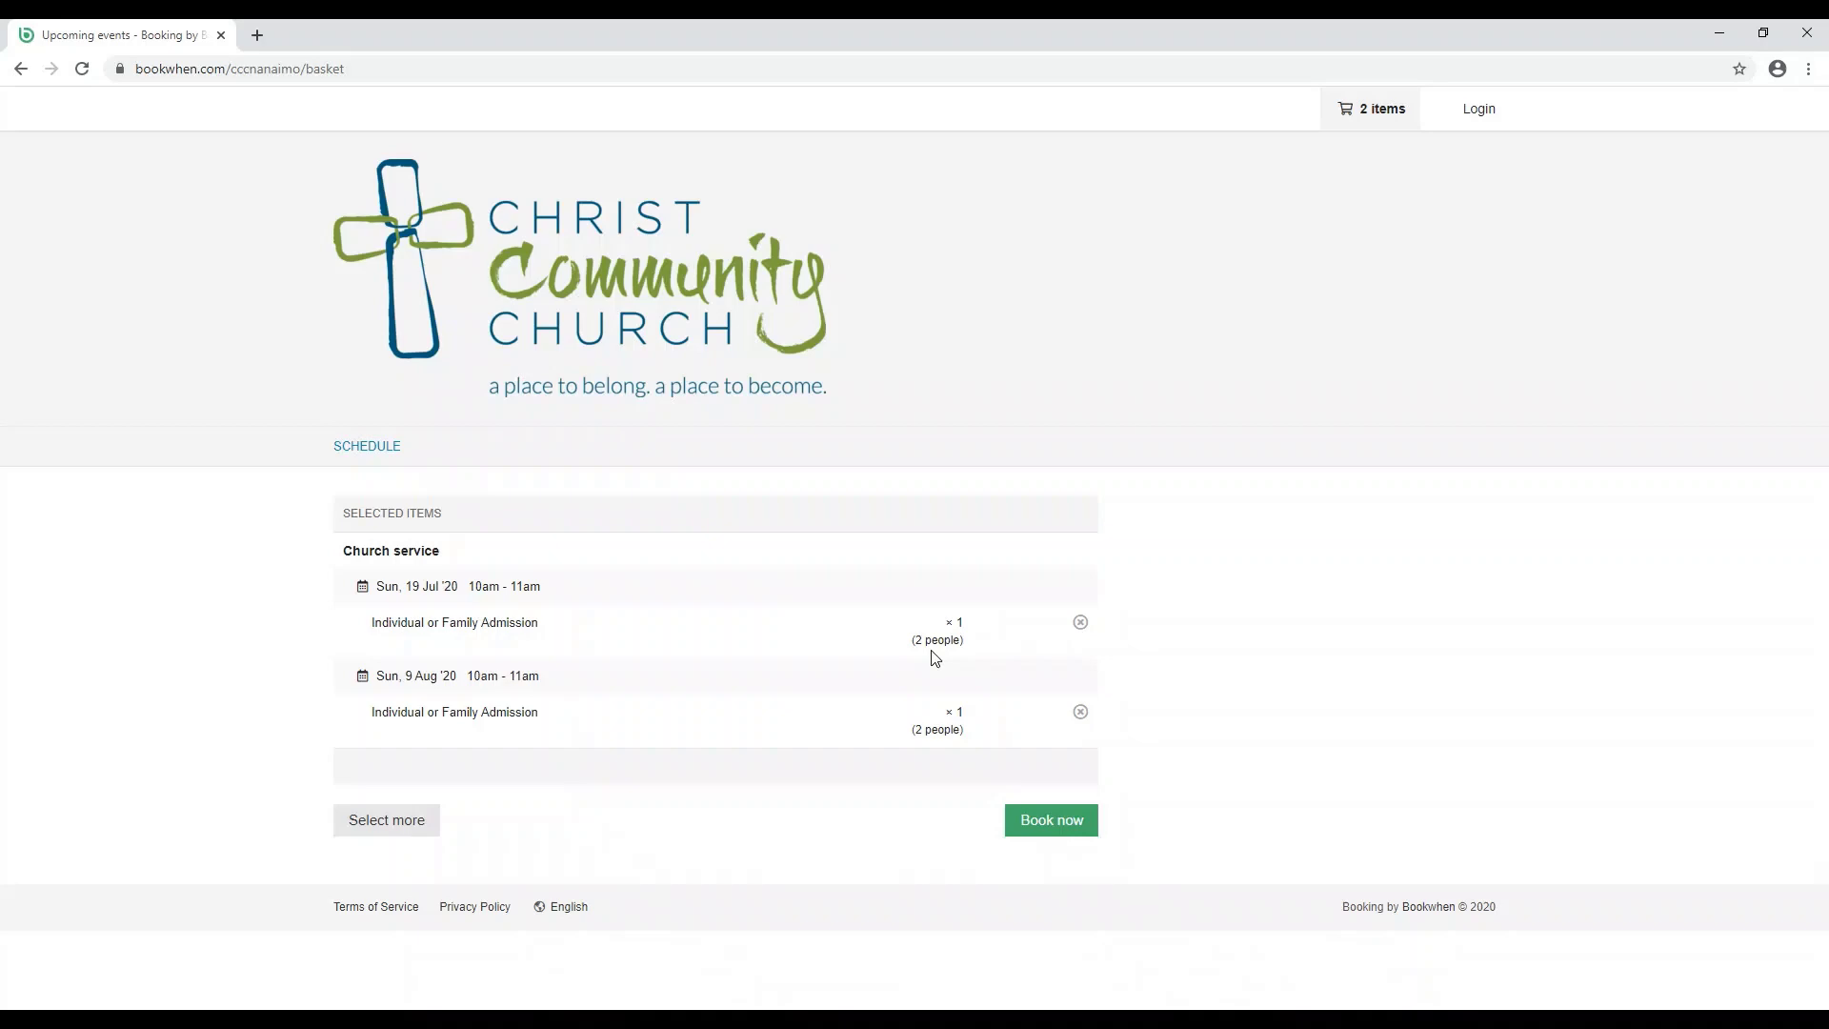
Book both services and submit the event password at checkout
{"action": "left_click", "coordinate": [1055, 828]}
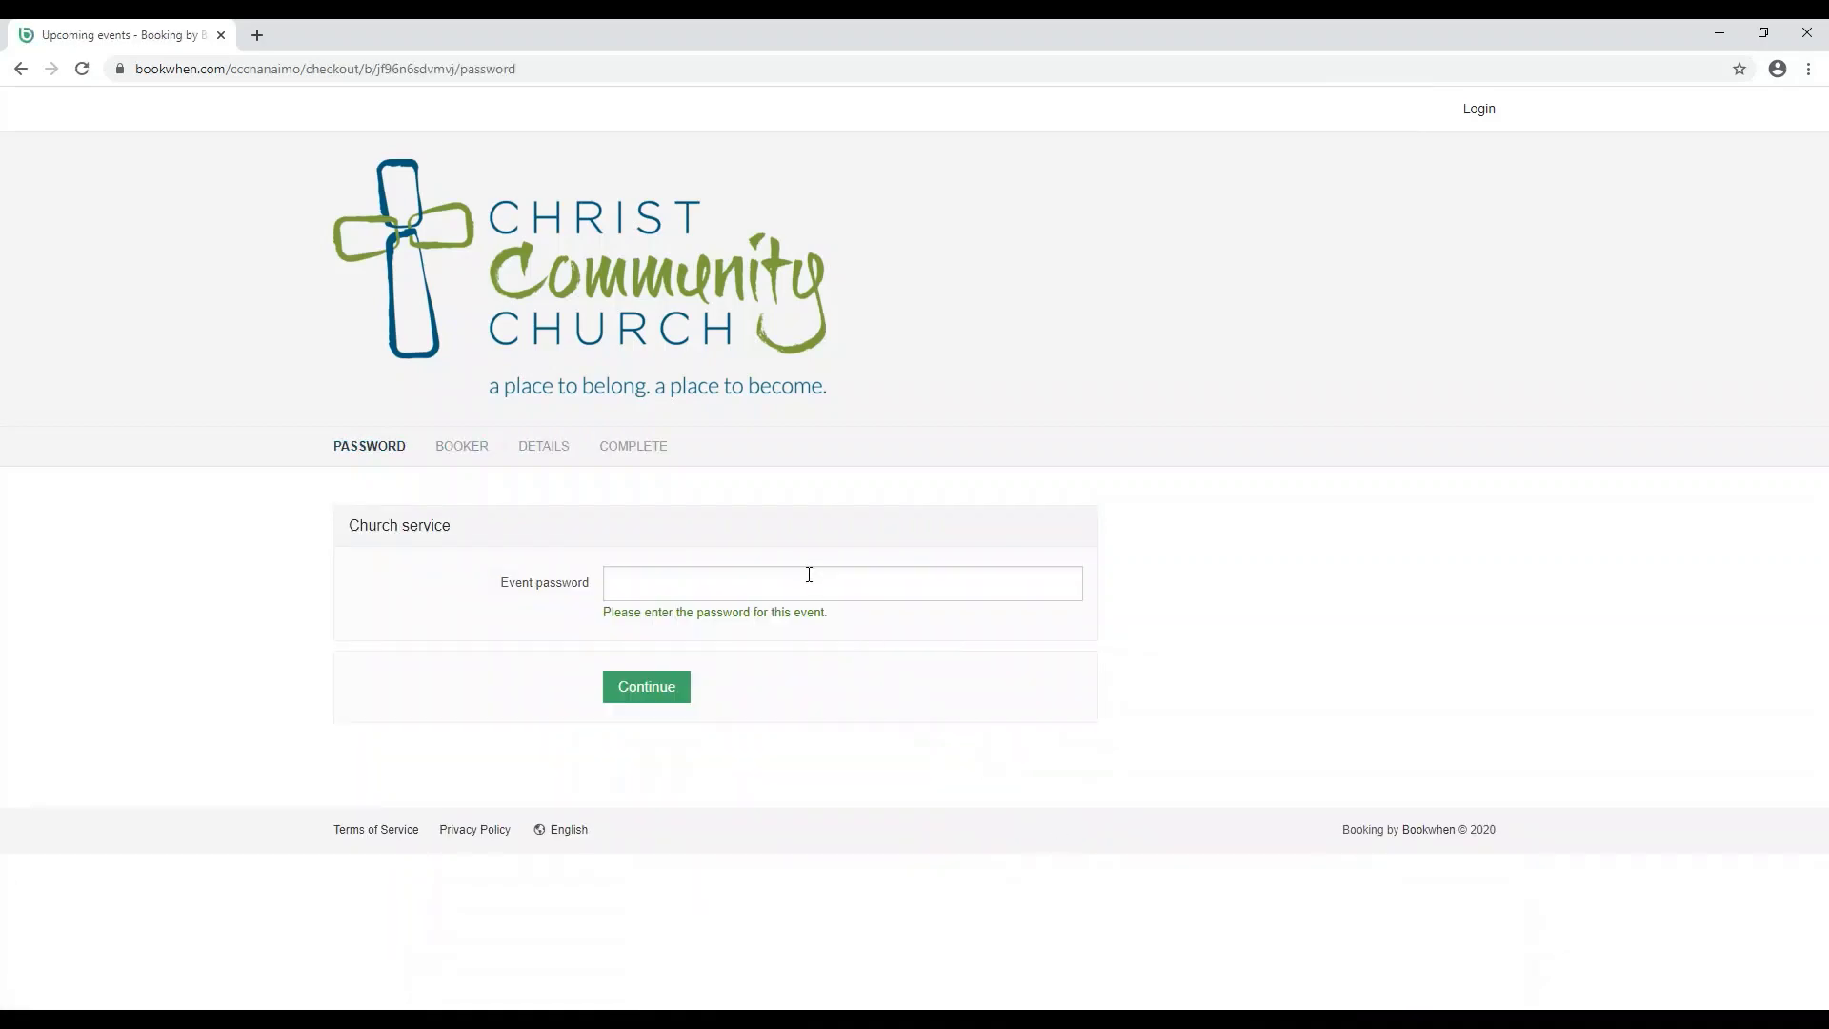
{"action": "left_click", "coordinate": [808, 574]}
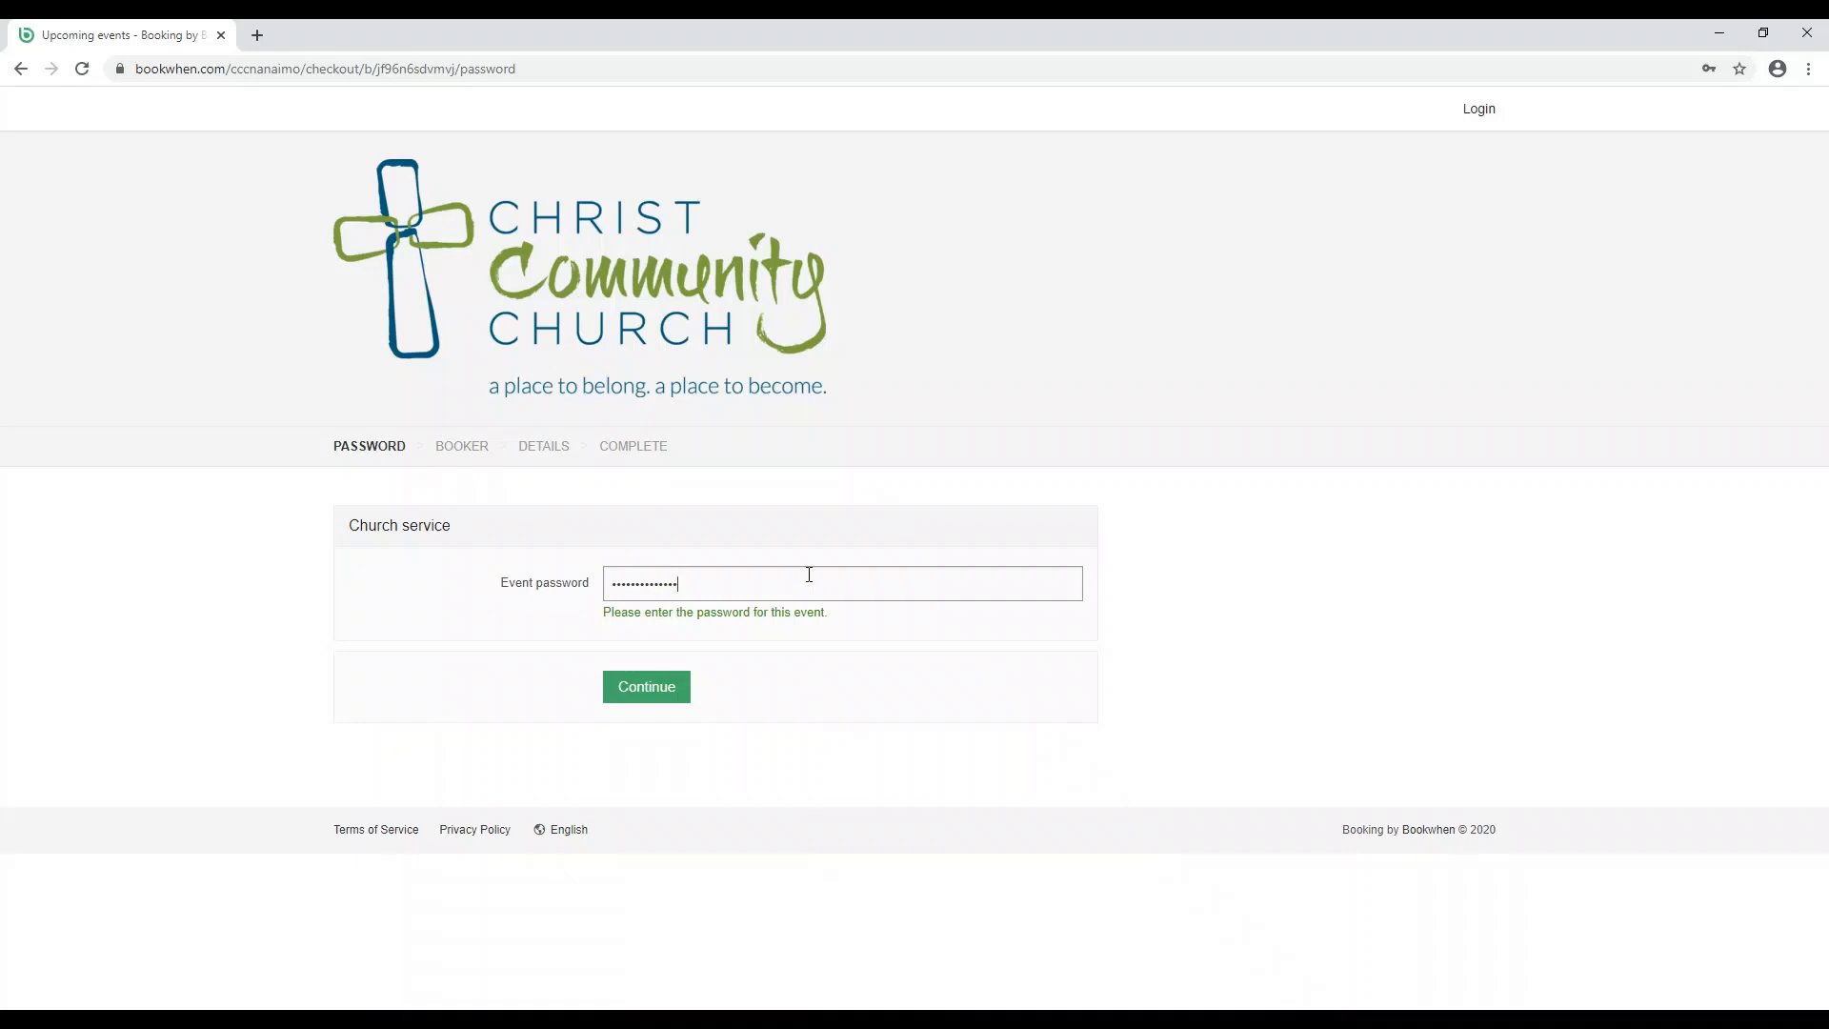
{"action": "key", "text": "Return"}
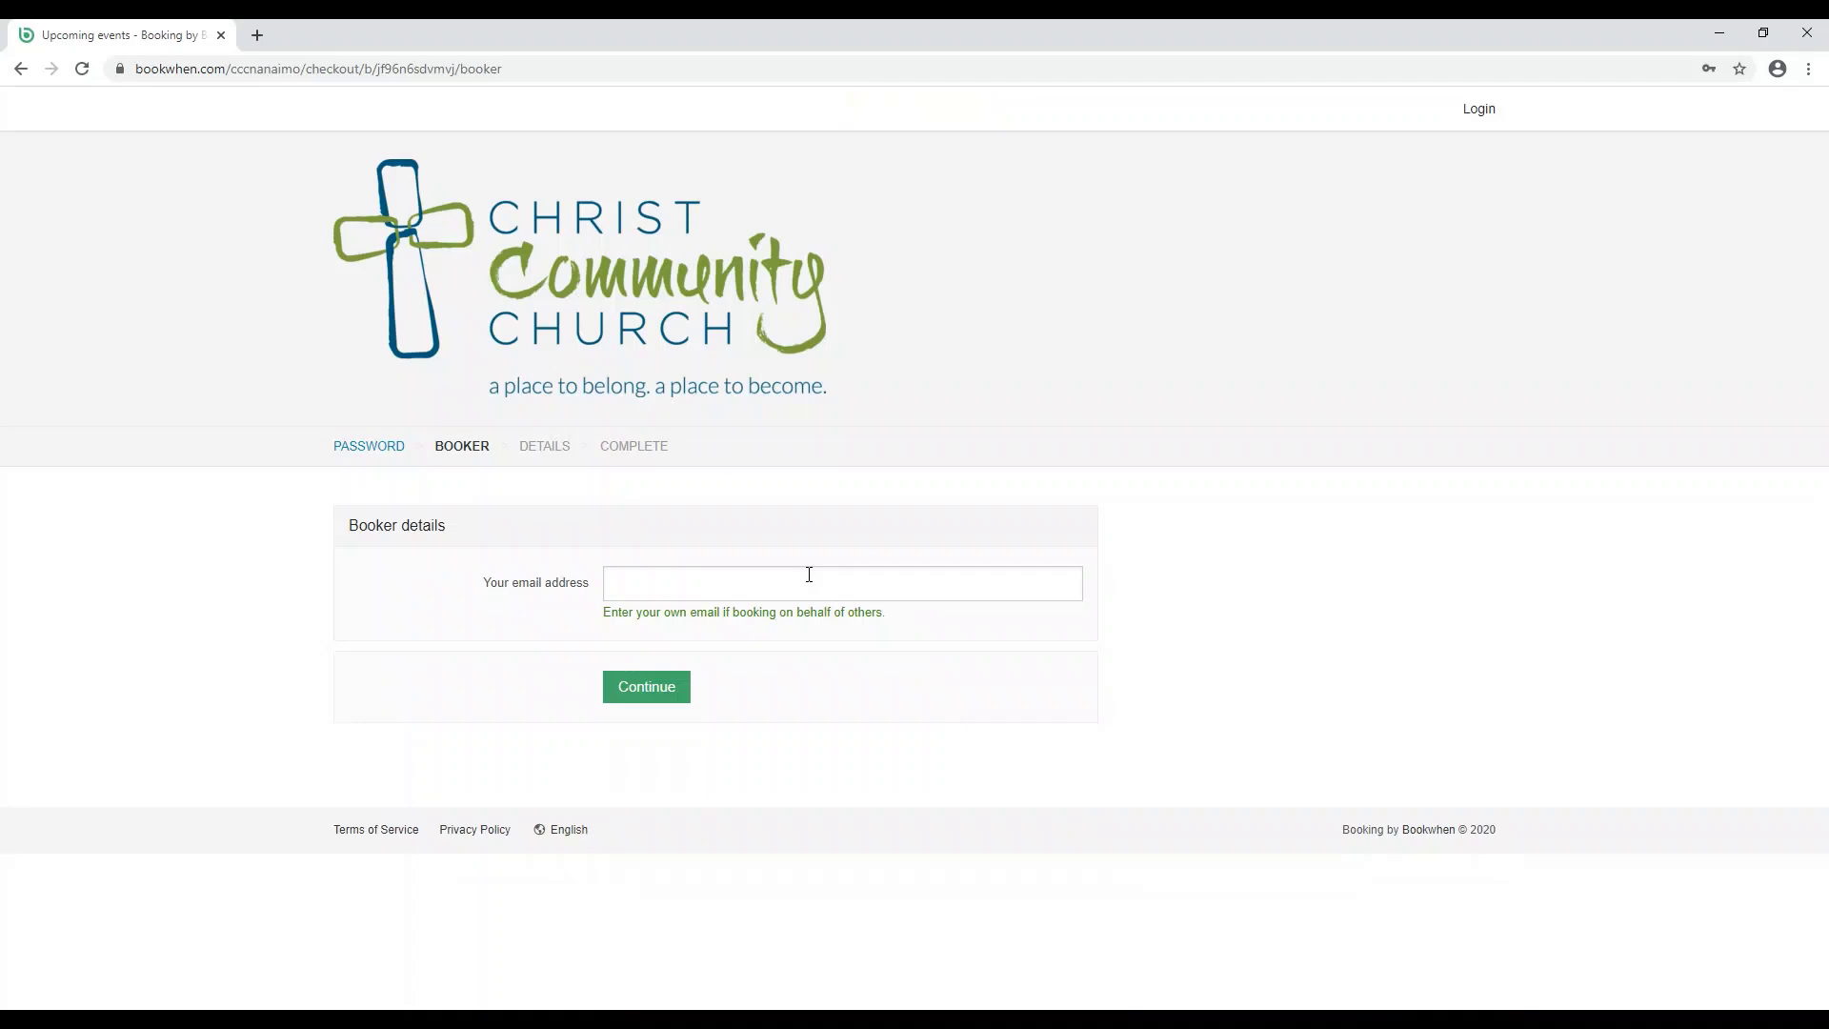
{"action": "left_click", "coordinate": [808, 574]}
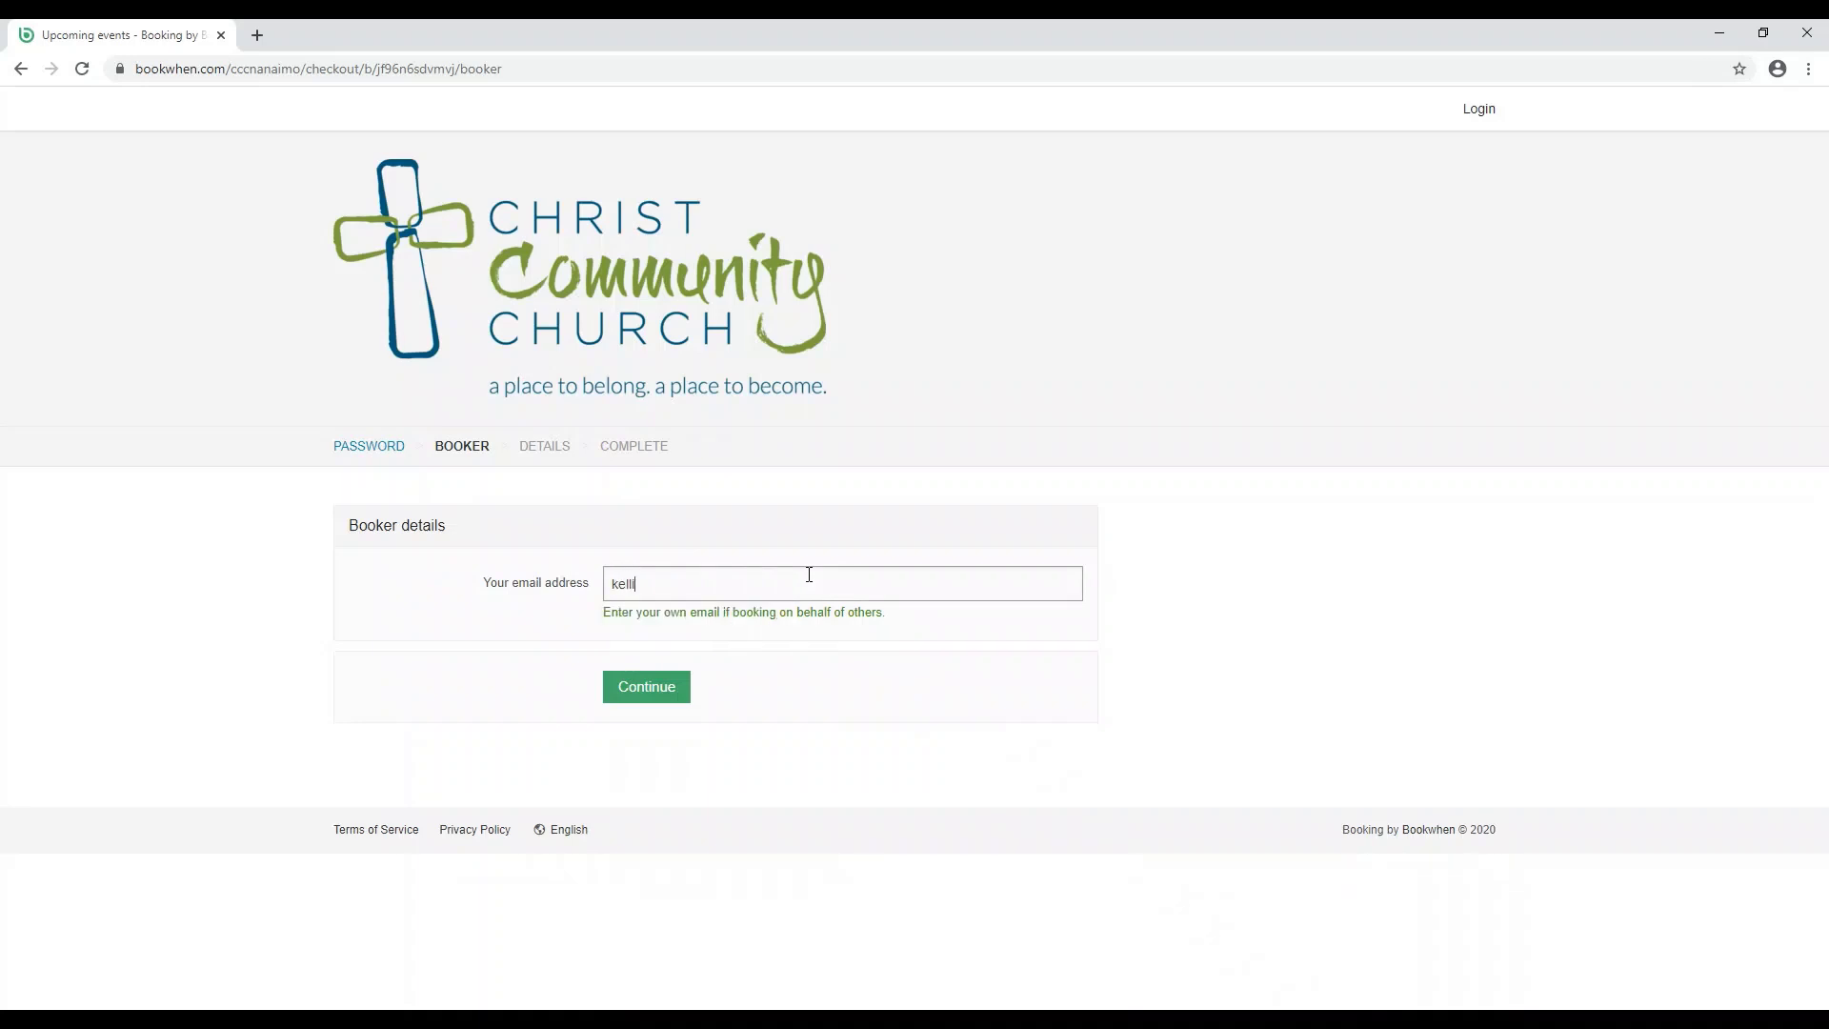
{"action": "key", "text": "Return"}
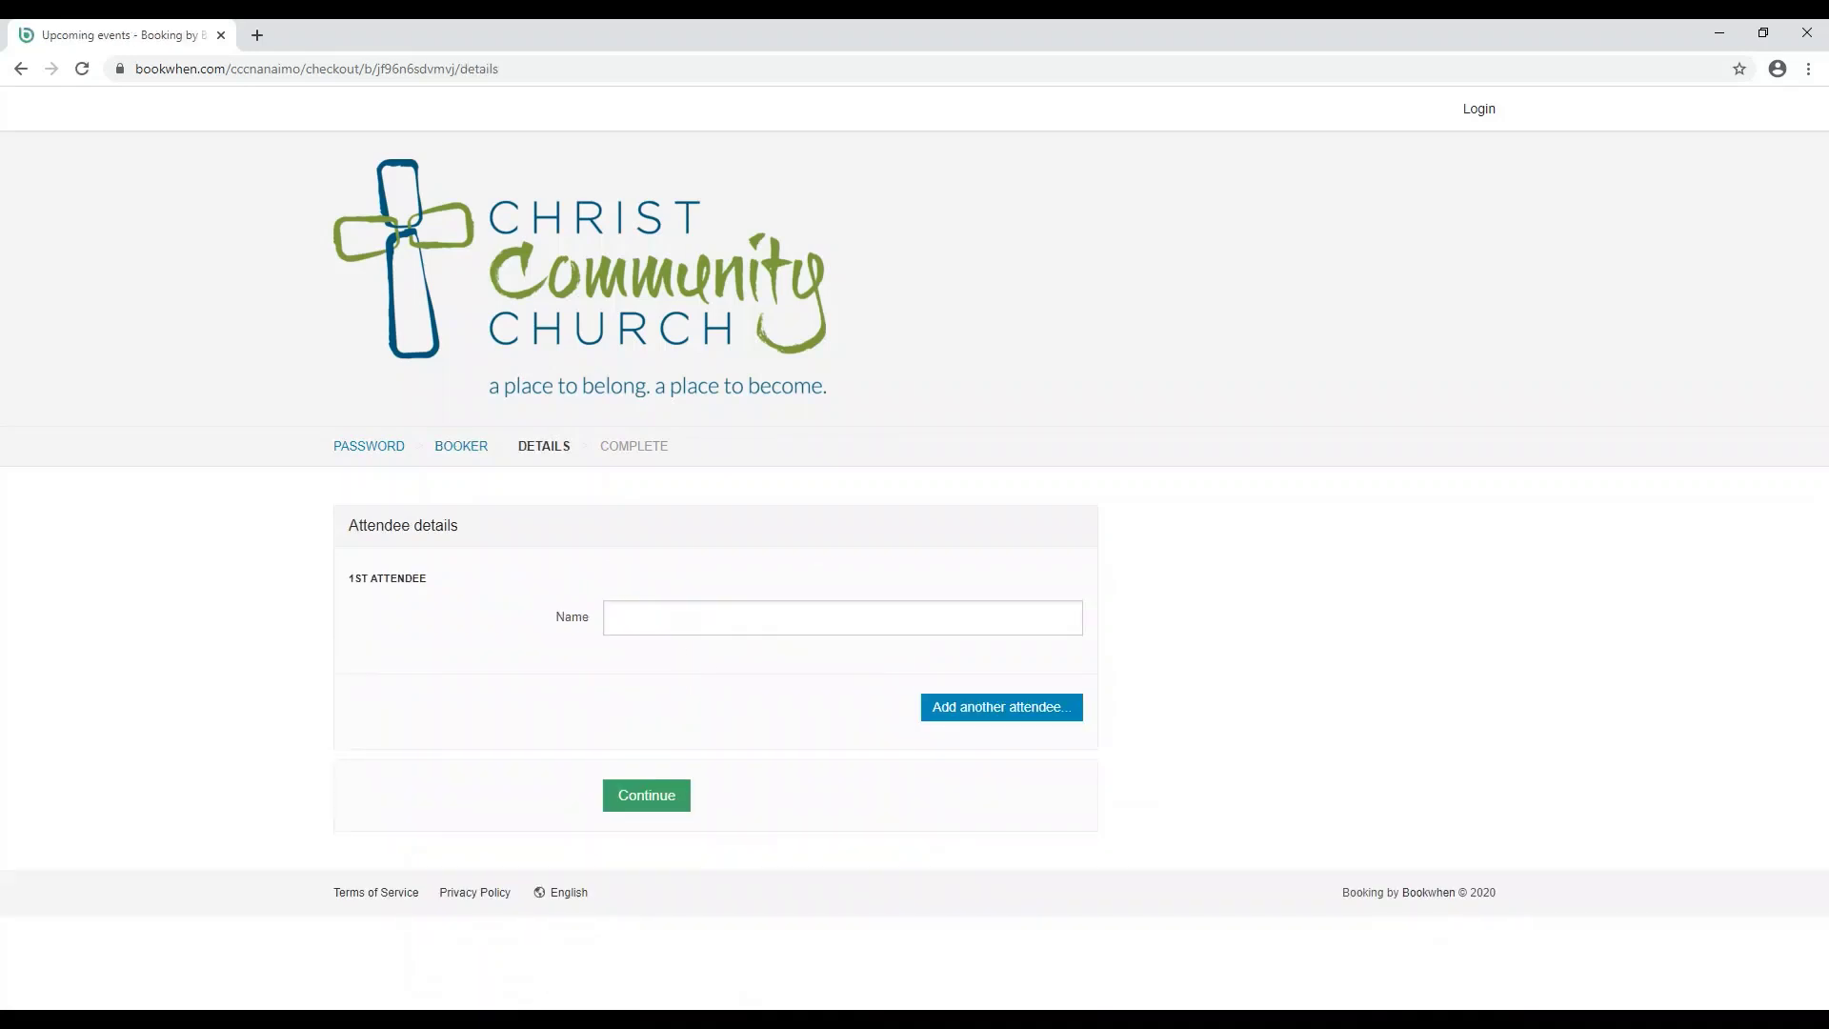
{"action": "left_click", "coordinate": [747, 628]}
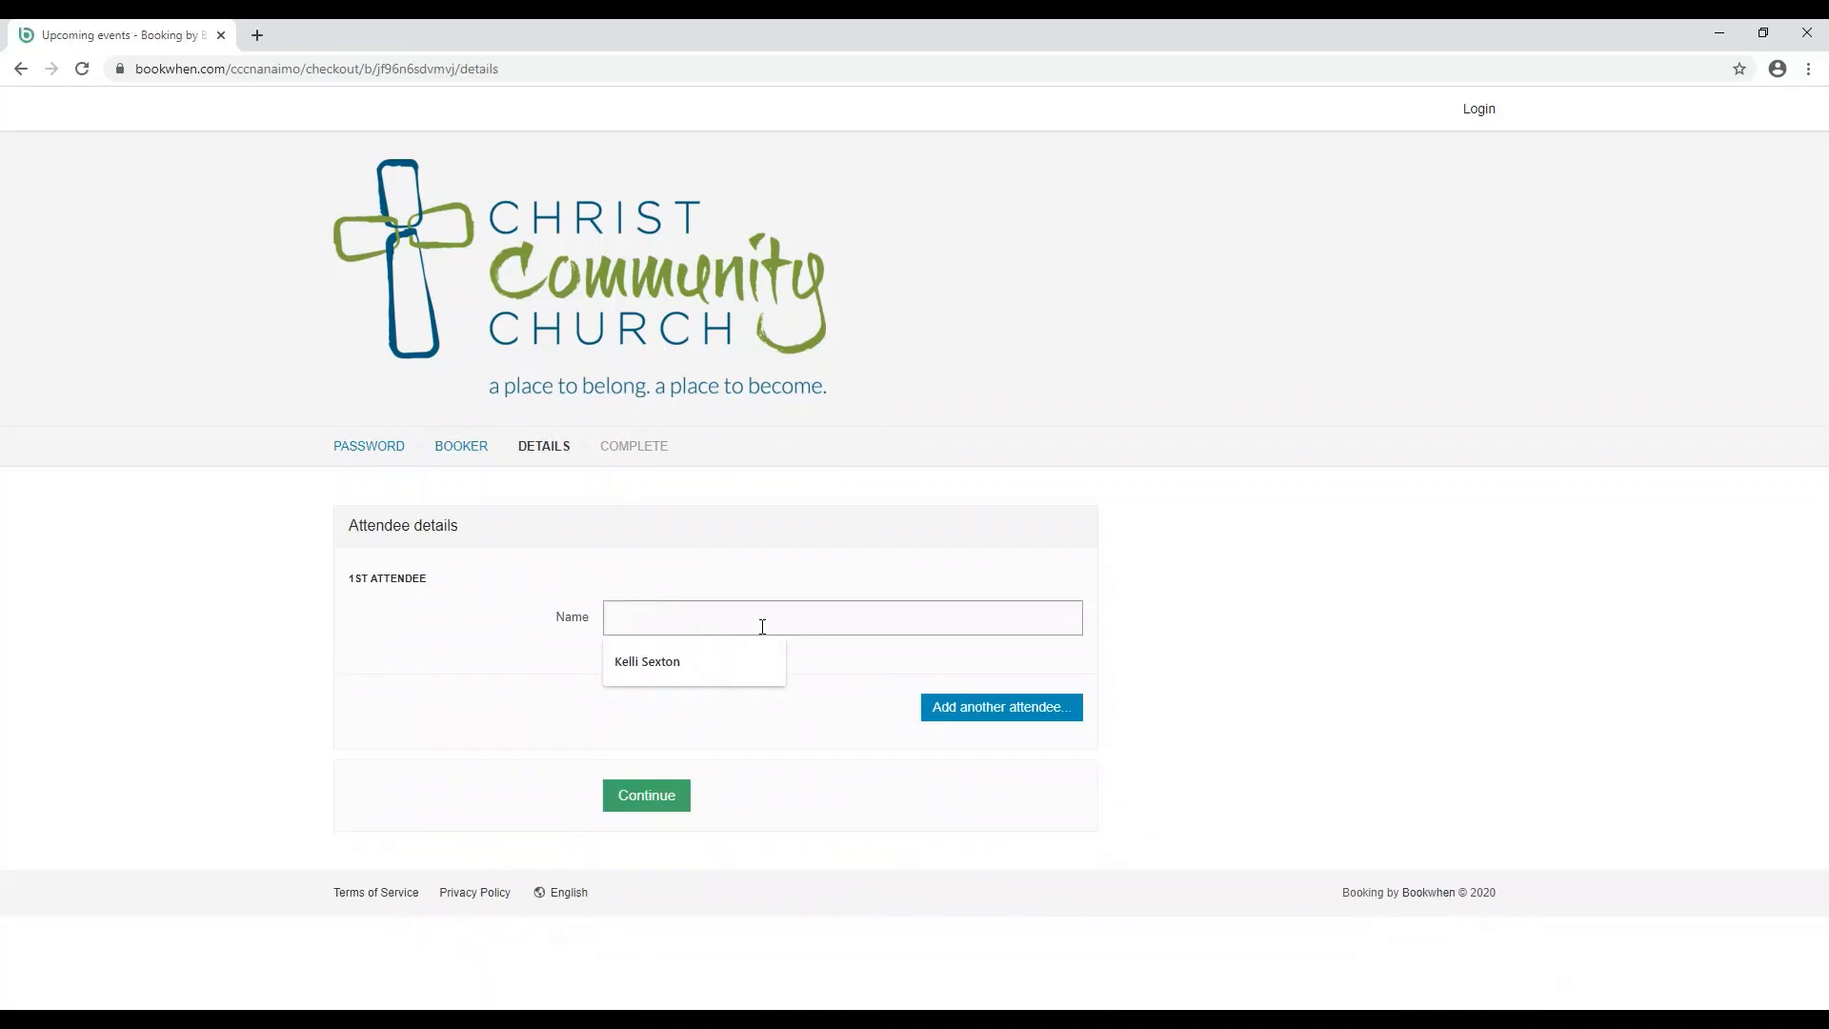
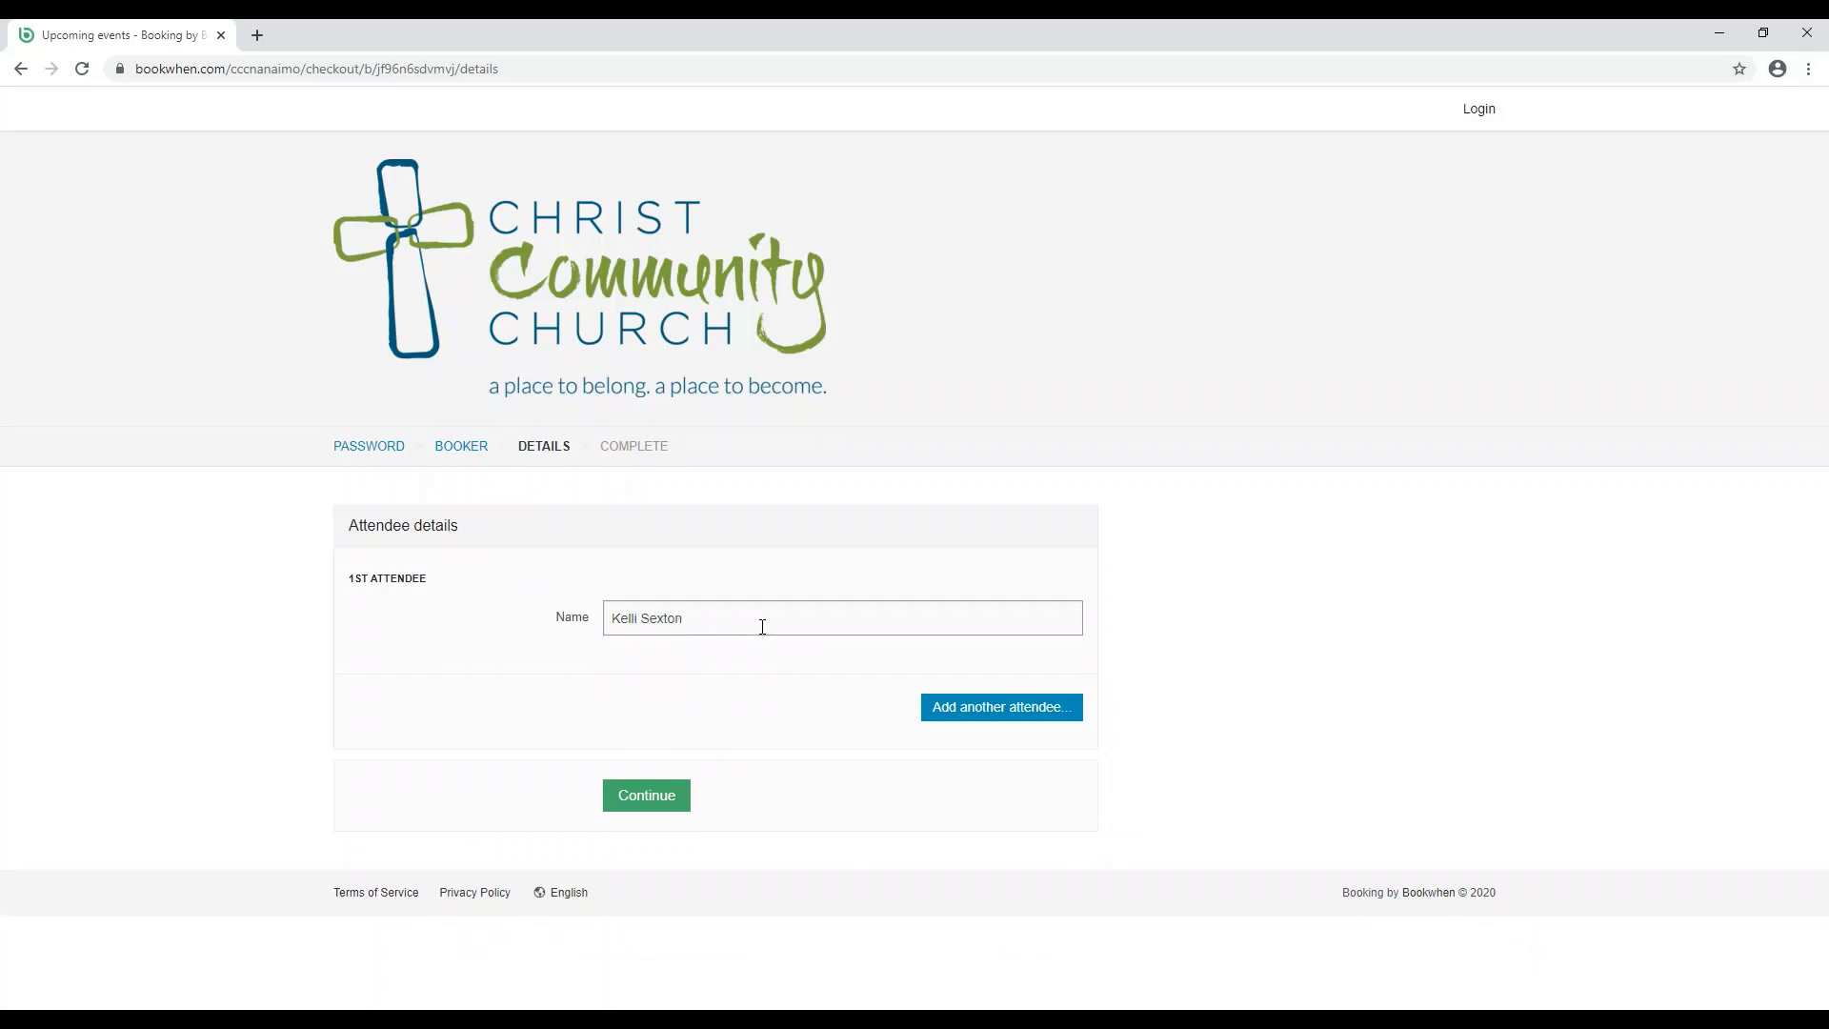
{"action": "left_click", "coordinate": [995, 714]}
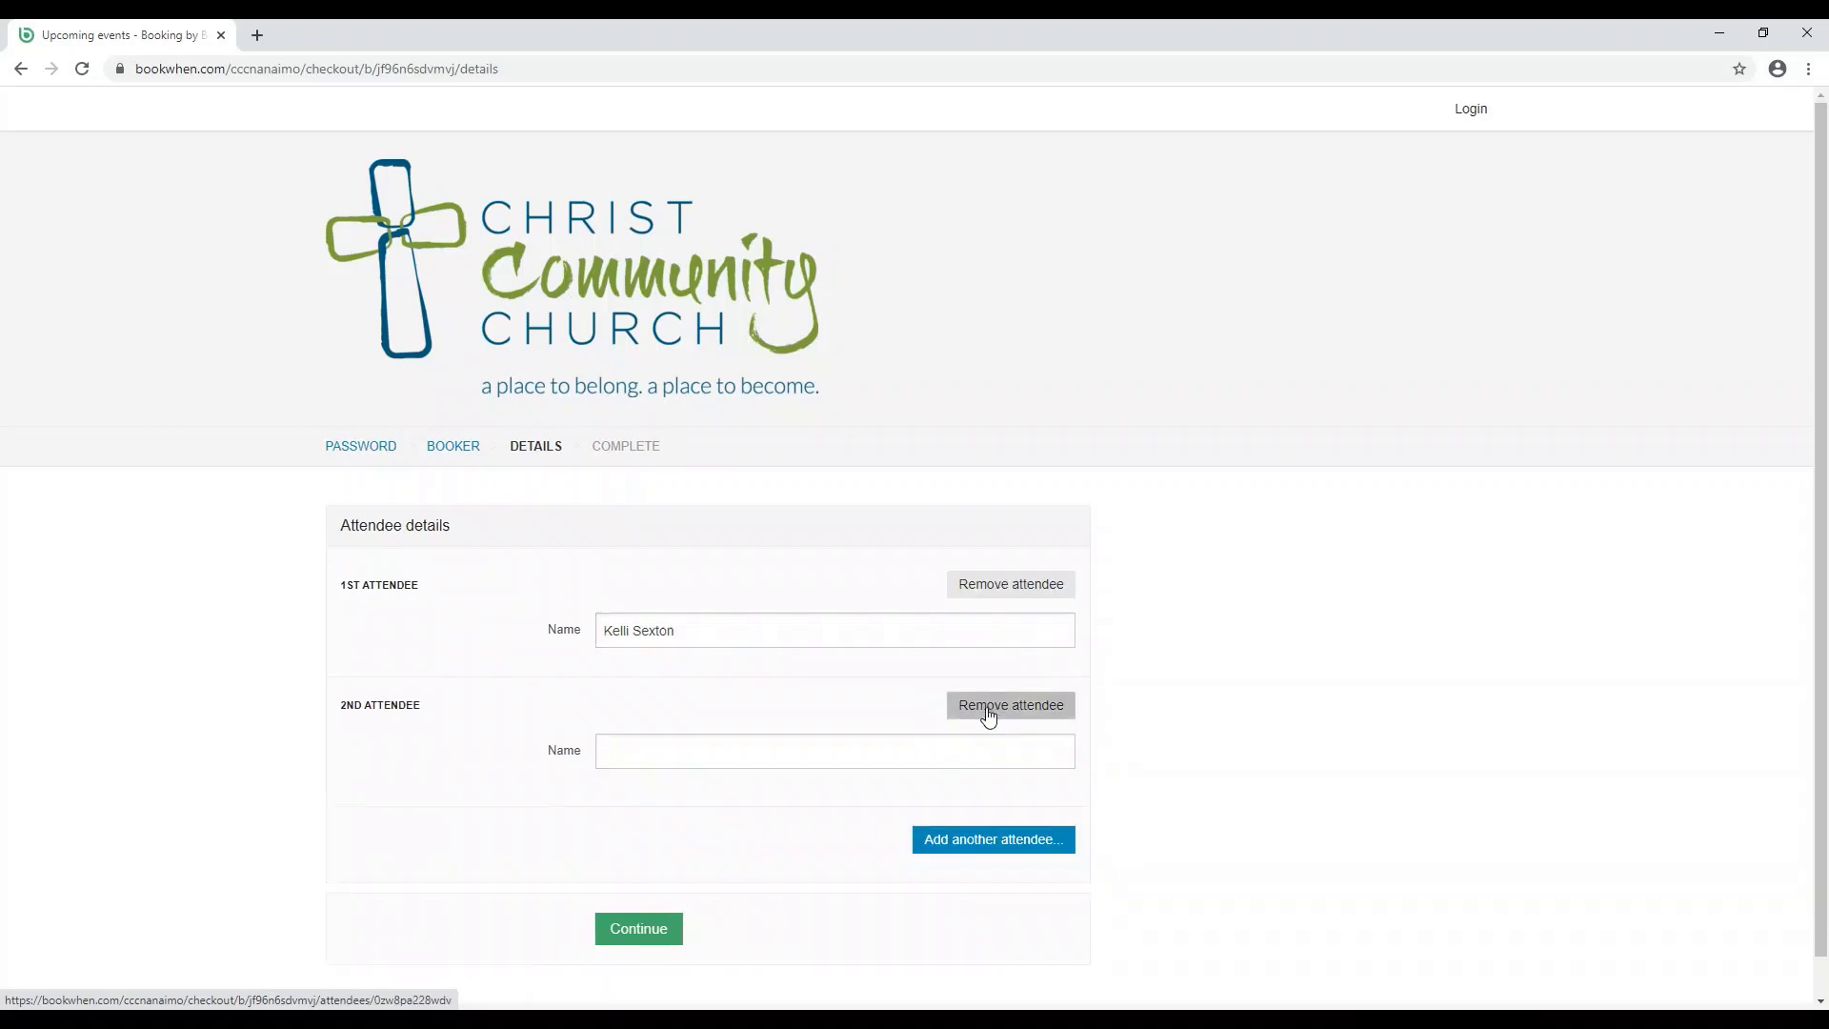
{"action": "left_click", "coordinate": [793, 736]}
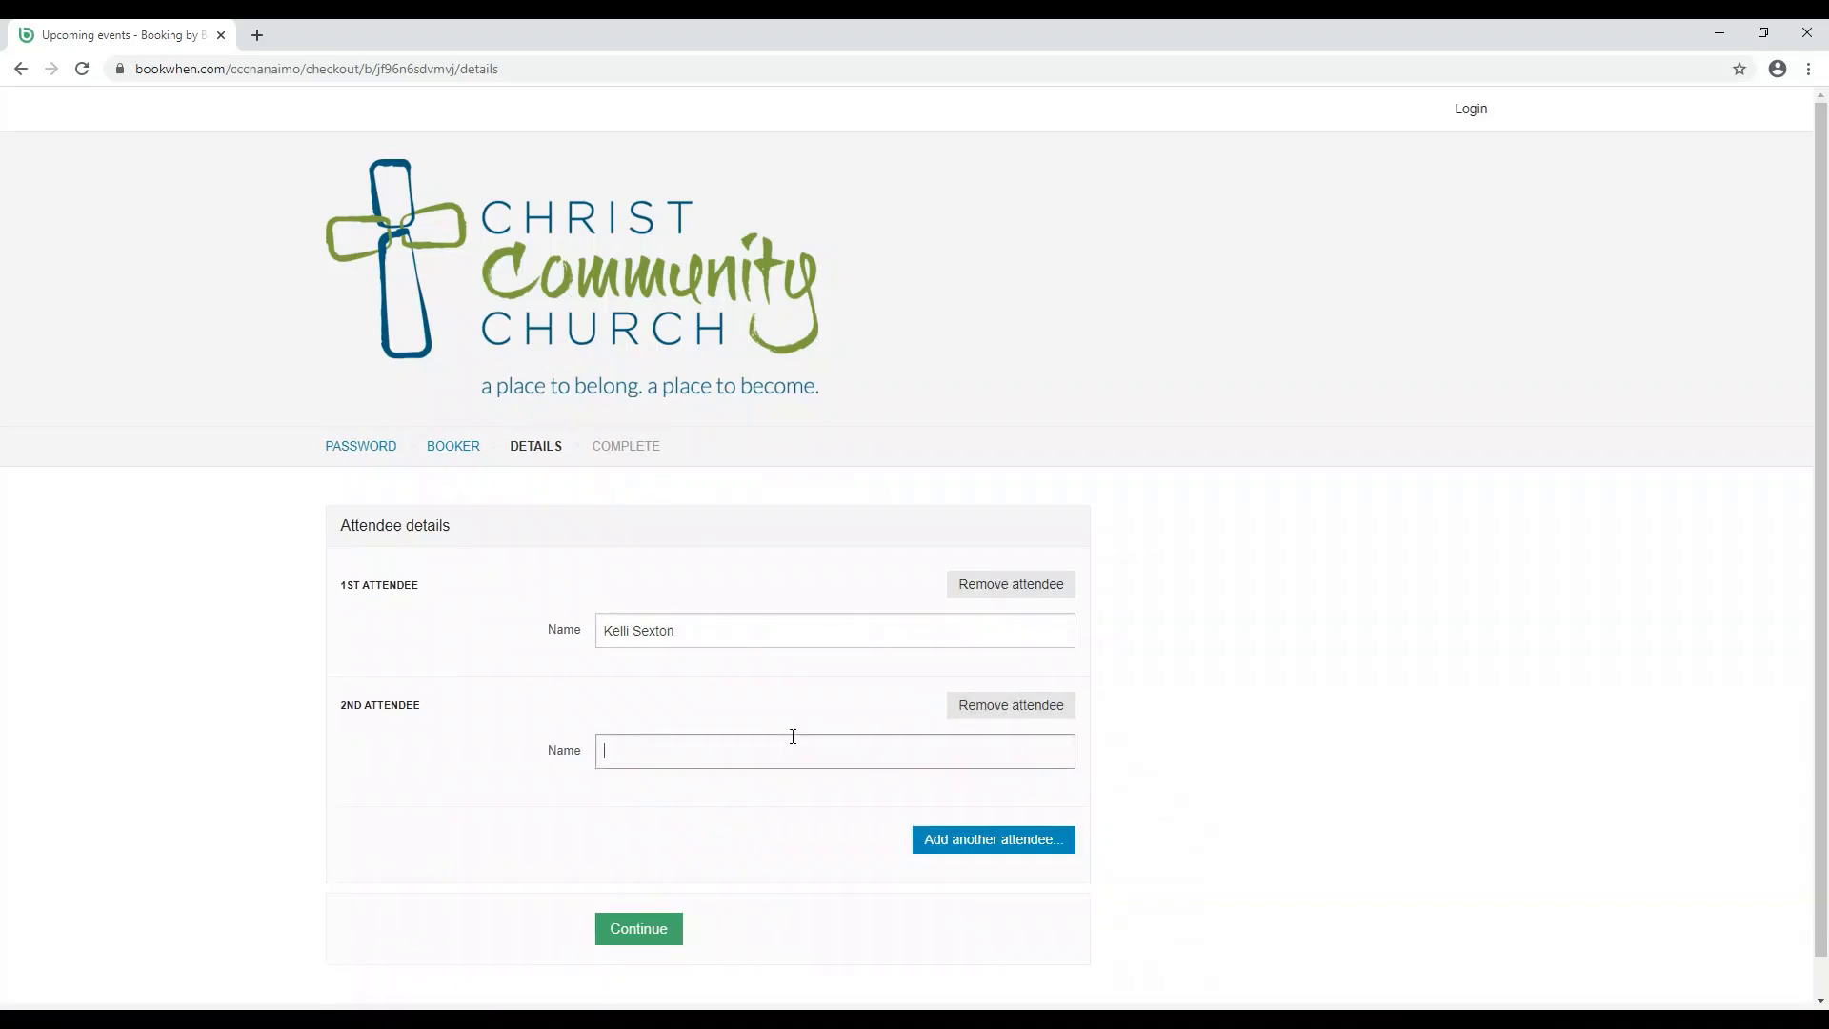
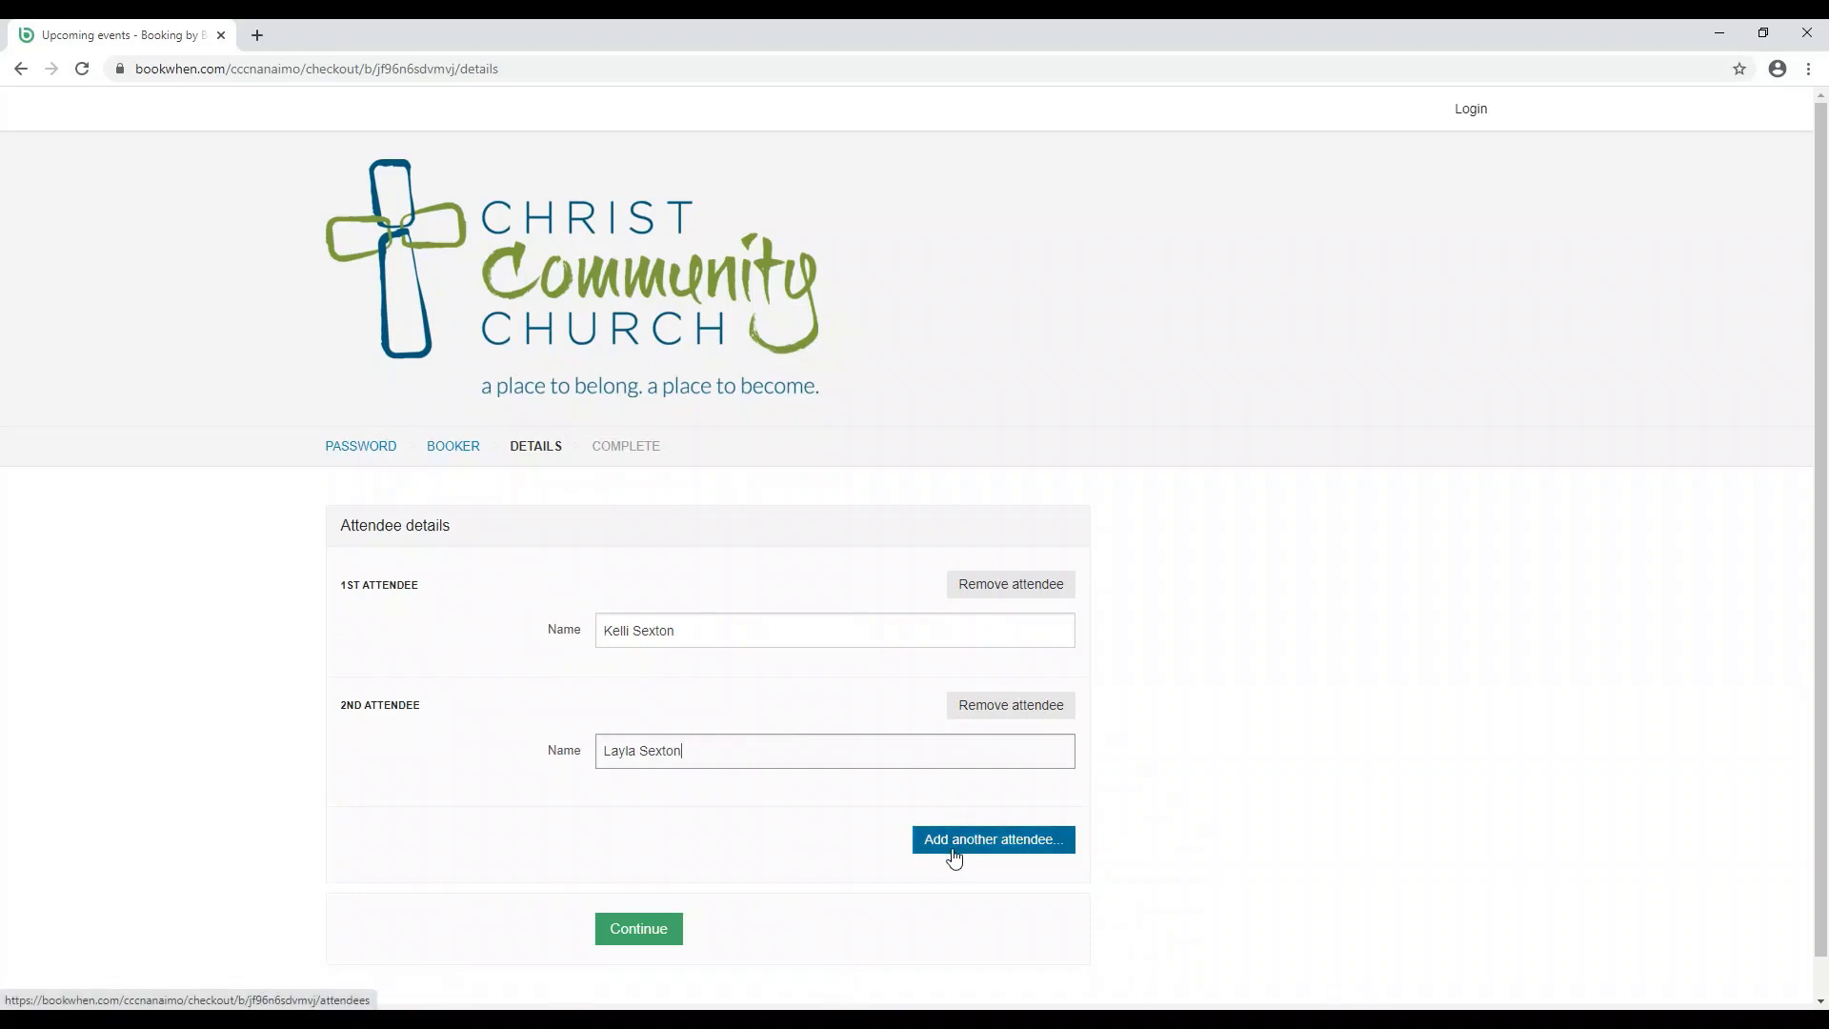
Confirm the attendee details and review the Booking Complete summary for both services
{"action": "left_click", "coordinate": [646, 939]}
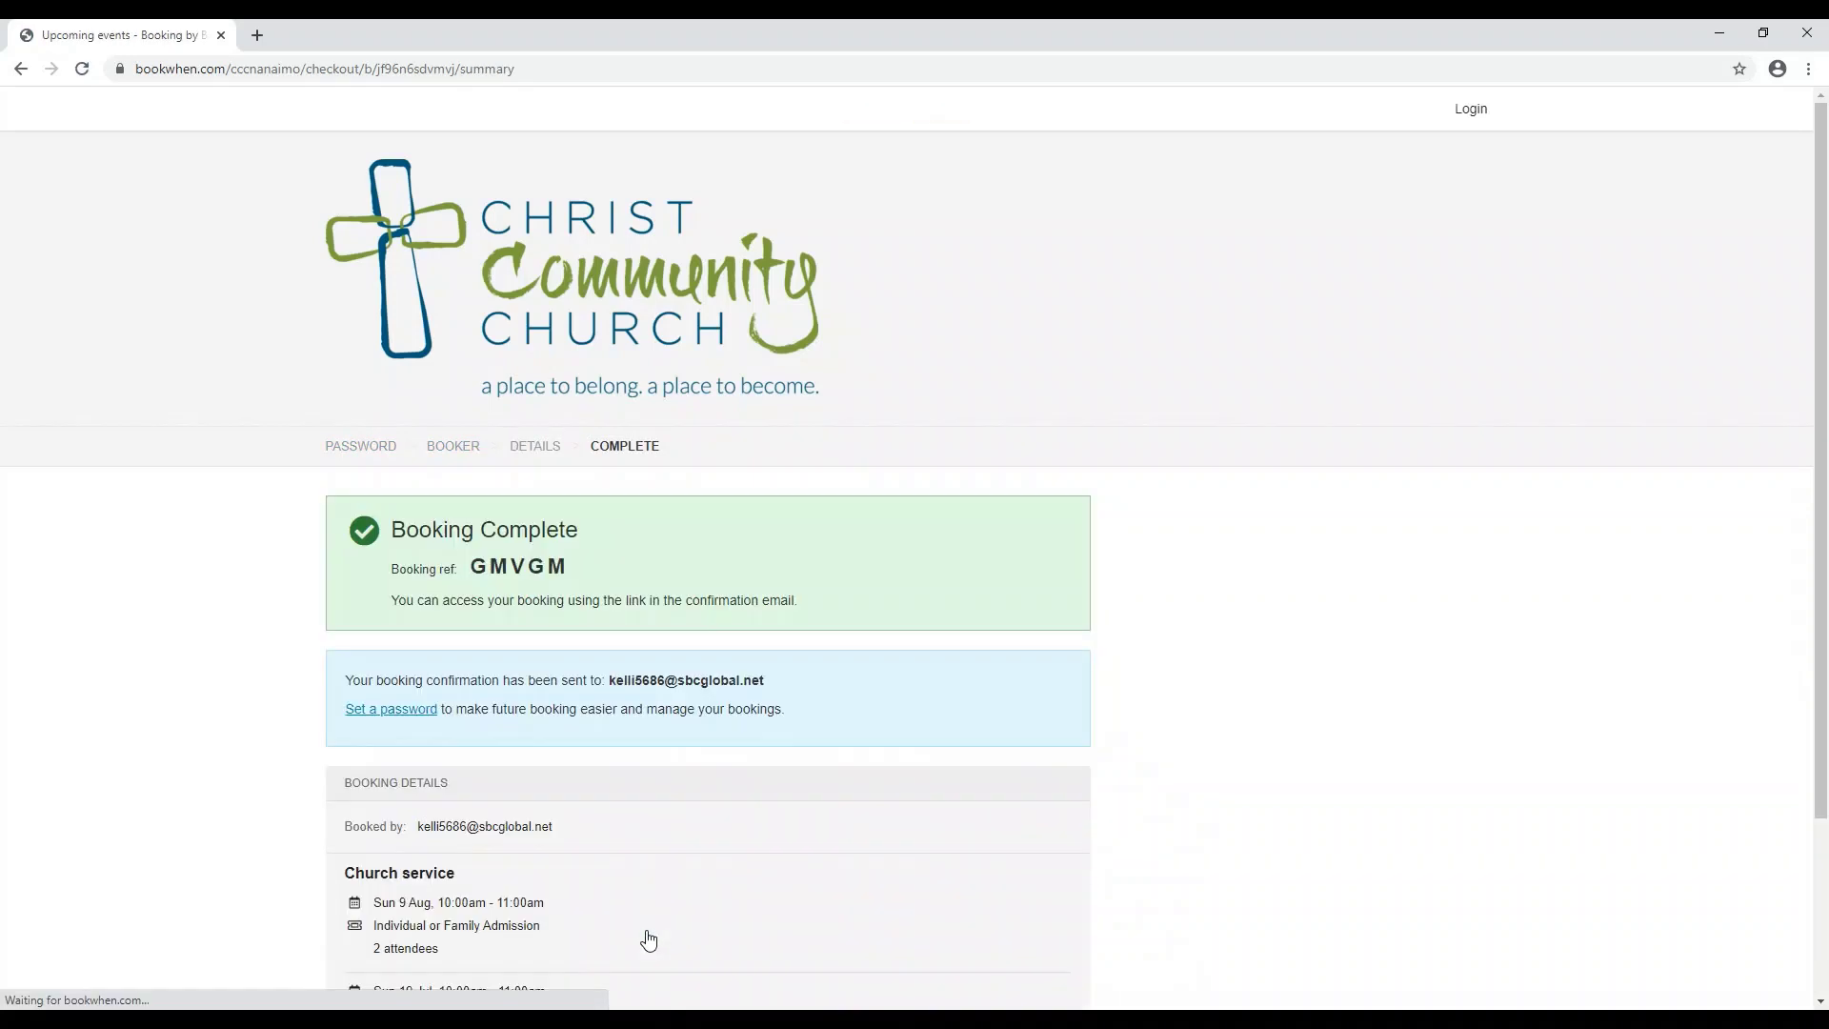
{"action": "scroll", "coordinate": [1202, 712], "scroll_direction": "down", "scroll_amount": 2}
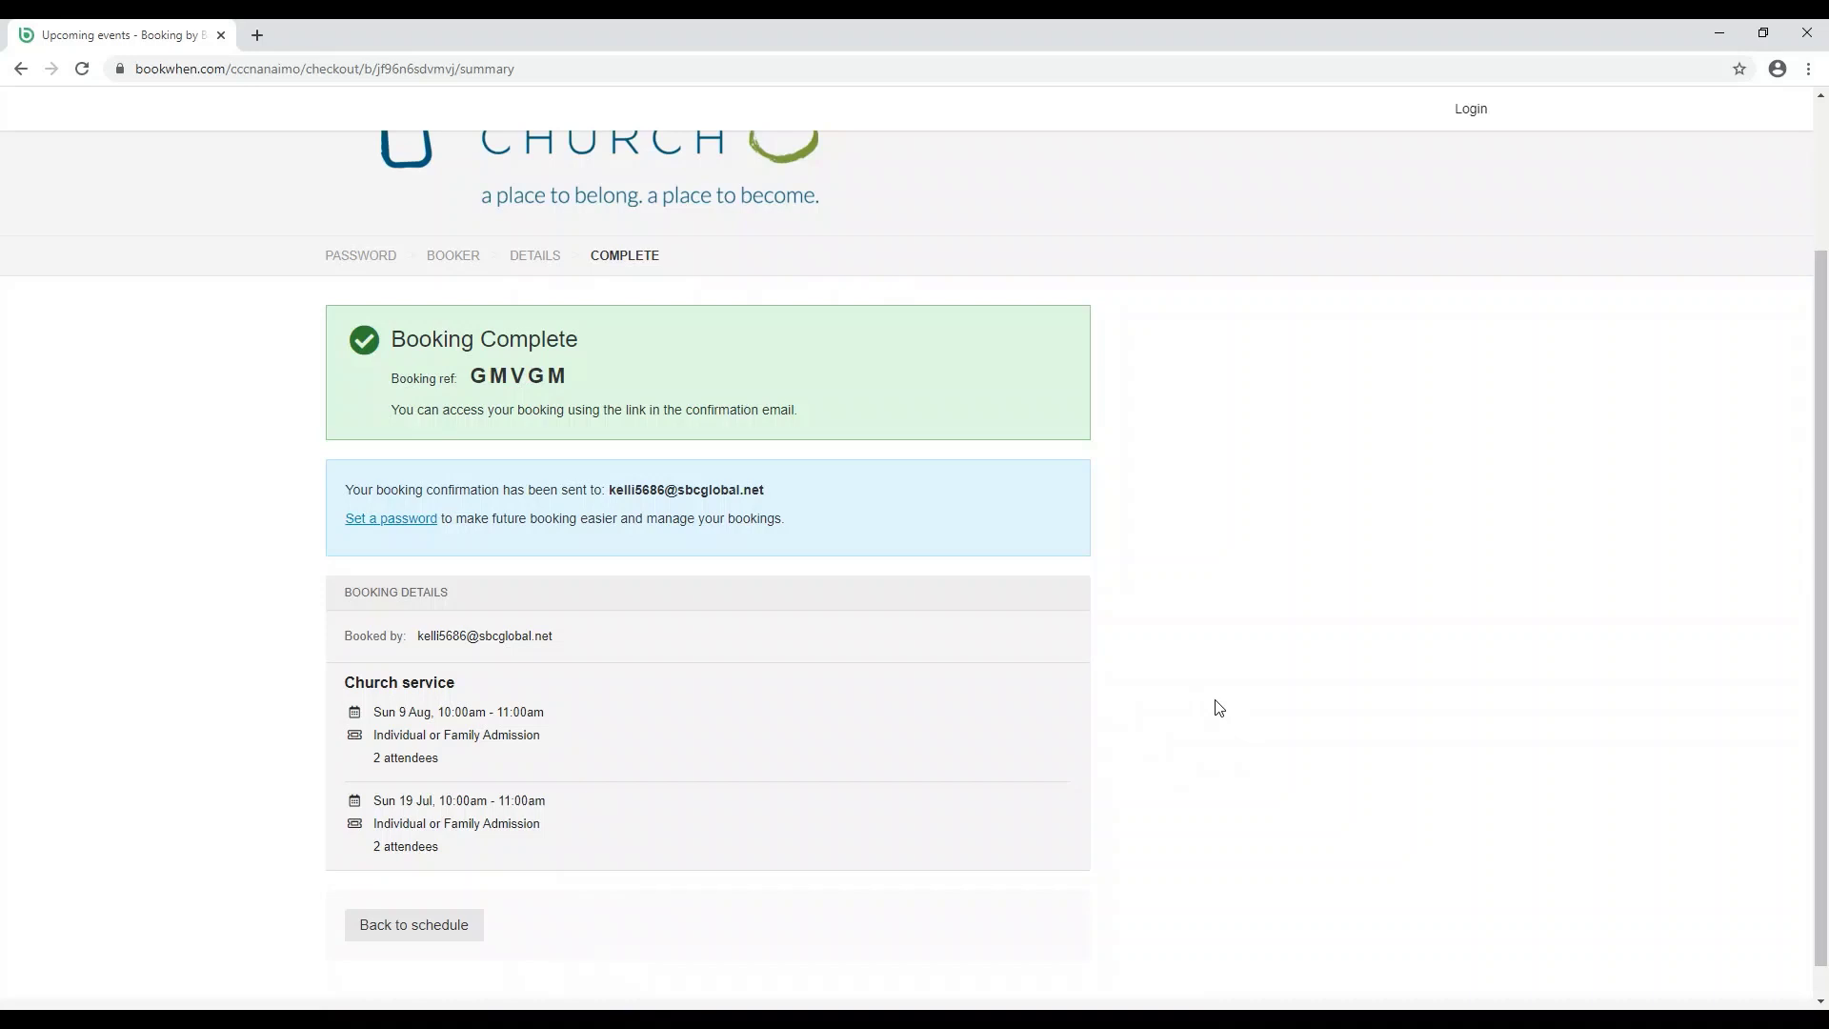
{"action": "scroll", "coordinate": [1215, 707], "scroll_direction": "up", "scroll_amount": 2}
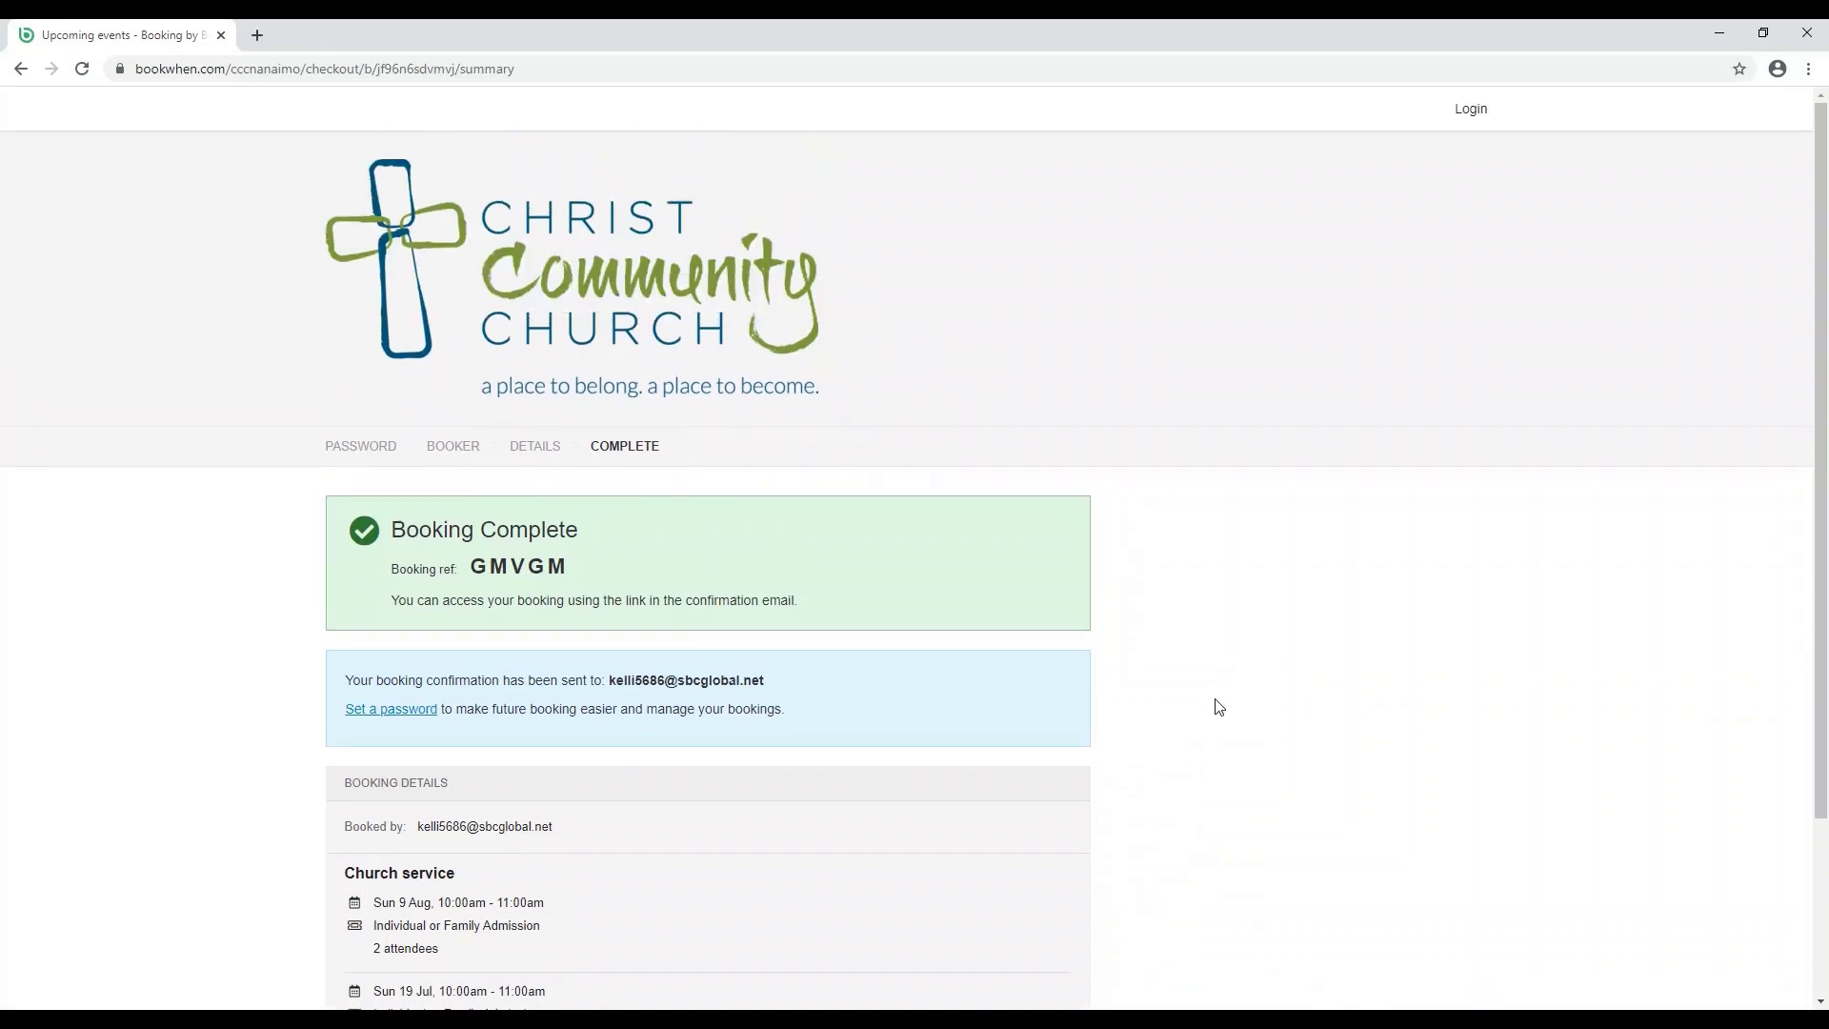